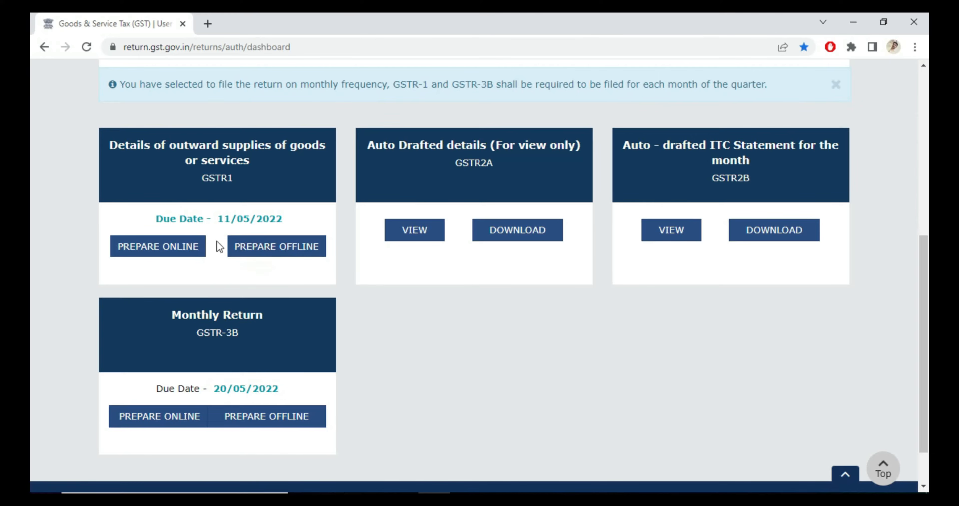
Open the April GSTR-1 for online preparation and view its B2B, SEZ, DE Invoices section.
click(218, 166)
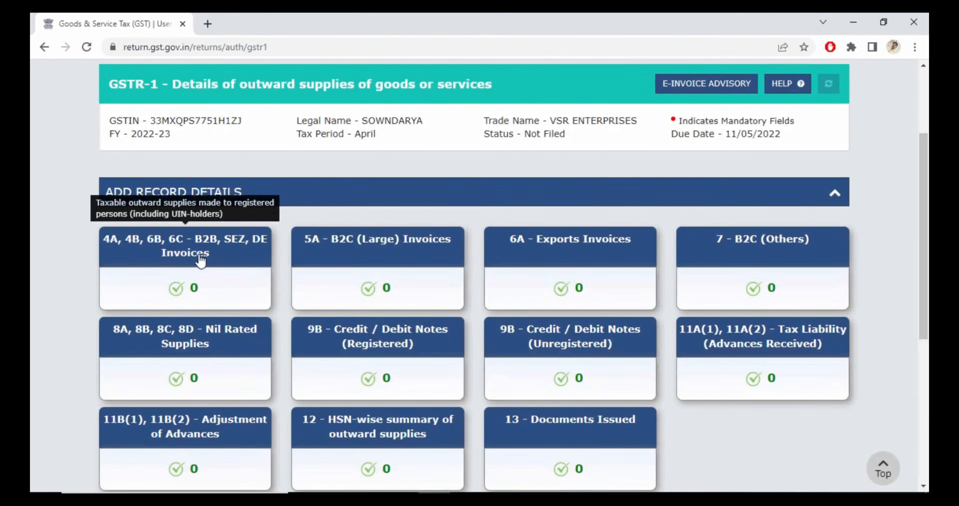
click(198, 256)
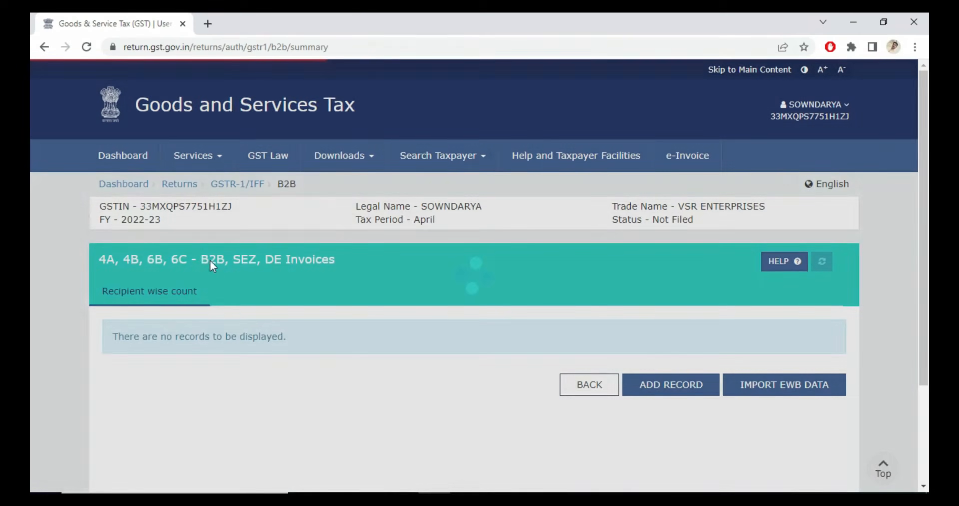
scroll(283, 275, down, 1)
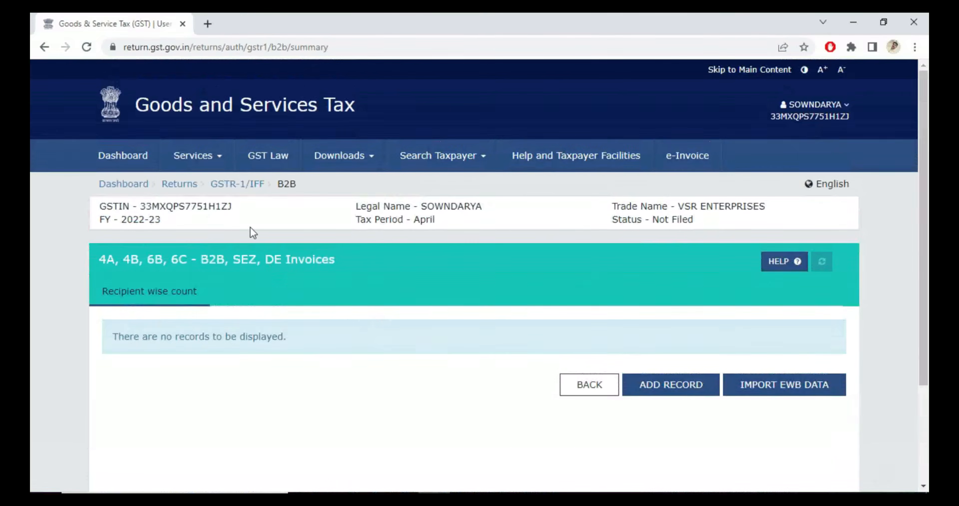
click(227, 189)
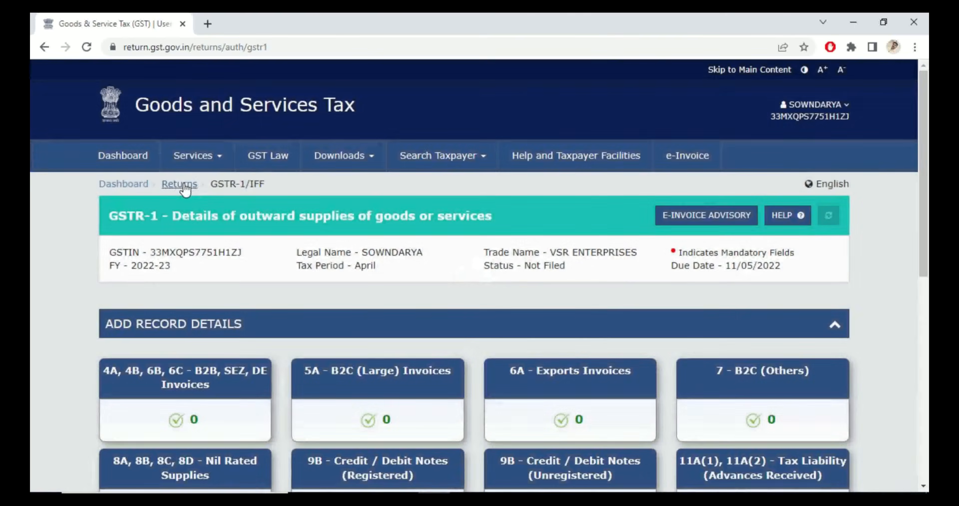
Return to File Returns and search the returns for April, Quarter 1 (Apr - Jun), financial year 2022-23.
click(182, 184)
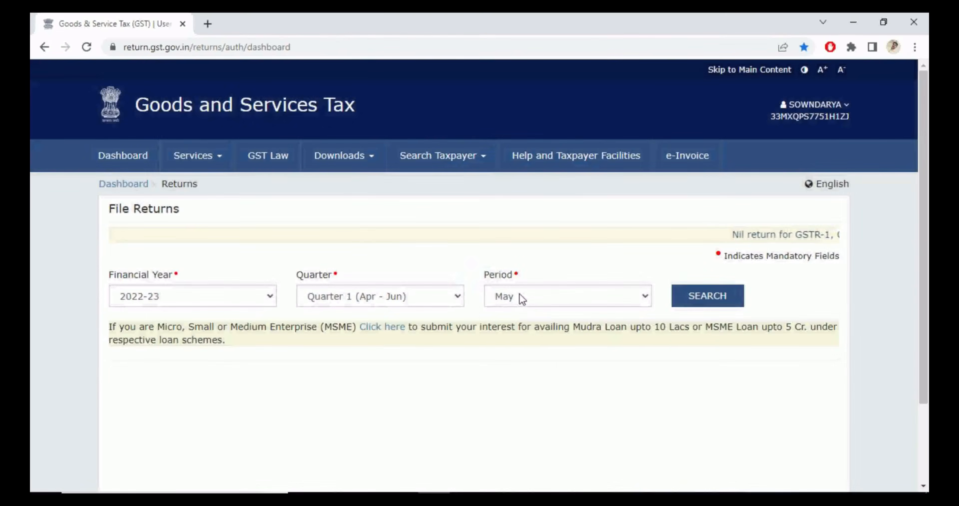
click(519, 294)
click(518, 314)
click(691, 302)
Open the offline upload page for the GSTR-1 return.
scroll(454, 364, down, 5)
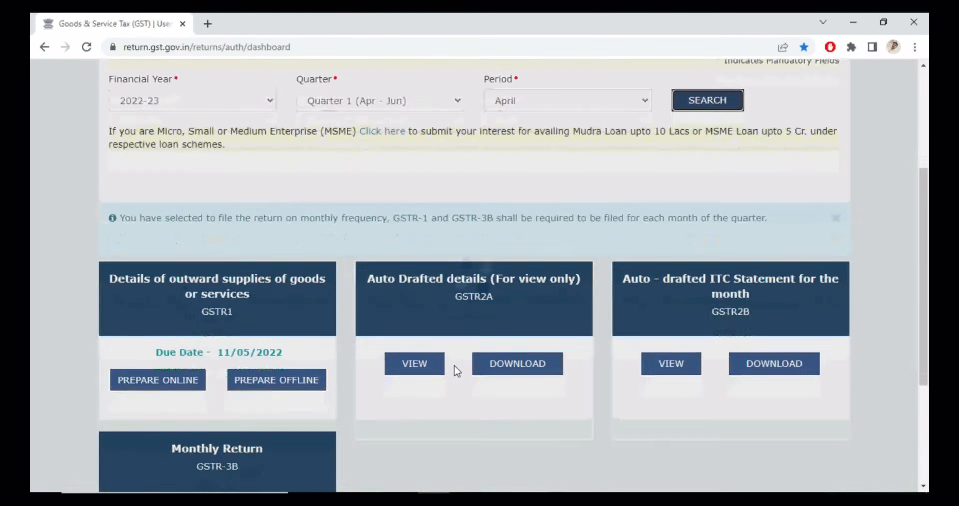
scroll(381, 411, down, 4)
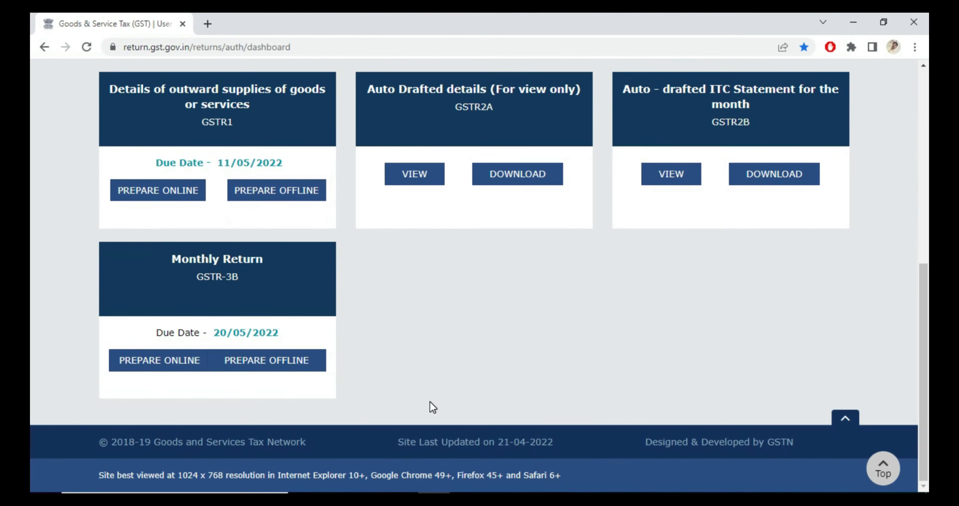
scroll(427, 382, up, 3)
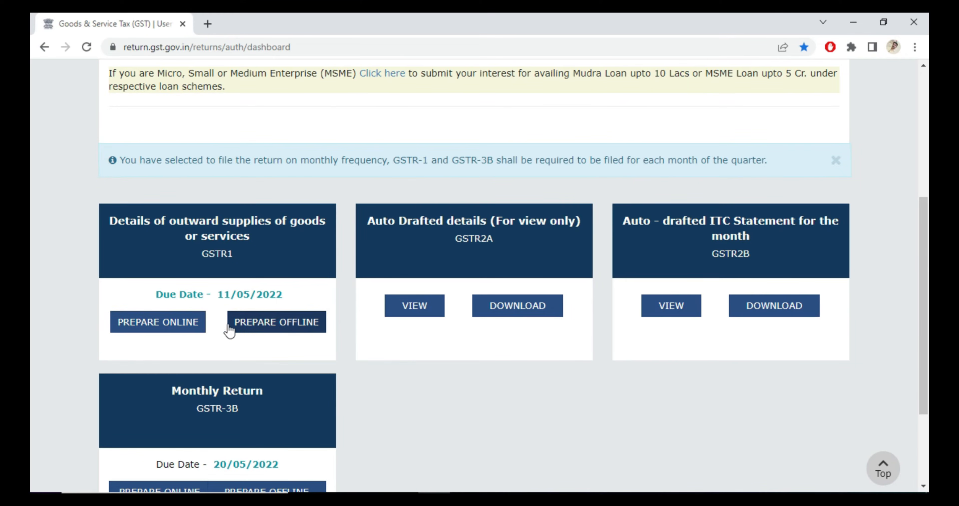
click(265, 324)
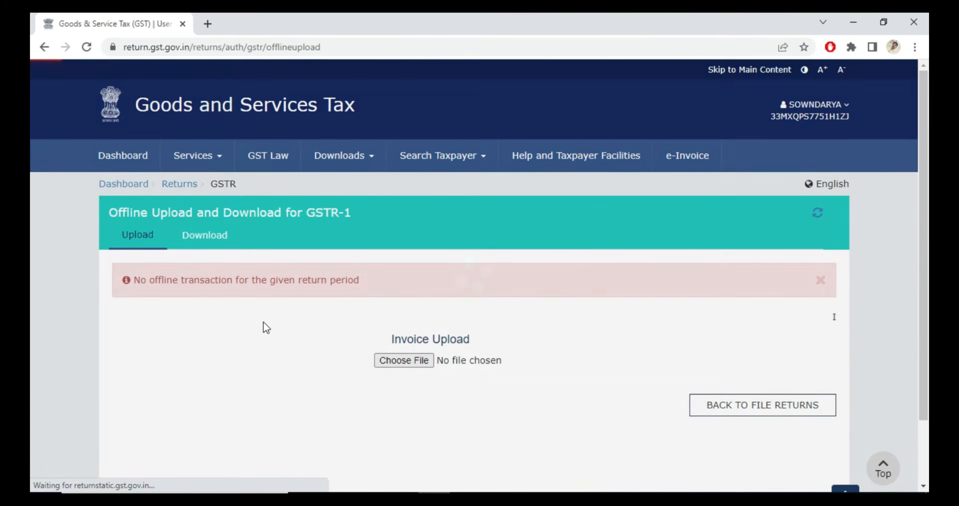
scroll(429, 370, down, 2)
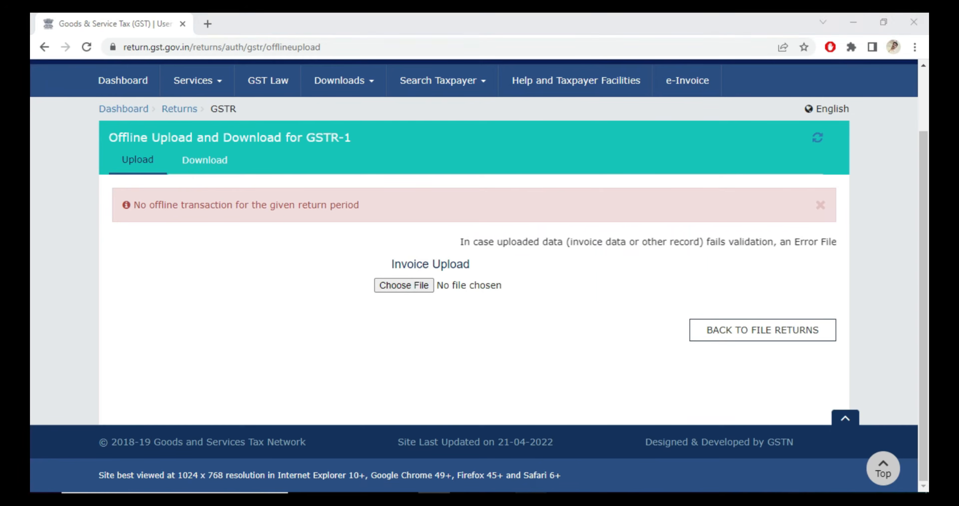
Switch to TallyPrime and open Display More Reports for the VSR - AUDIT company.
click(530, 500)
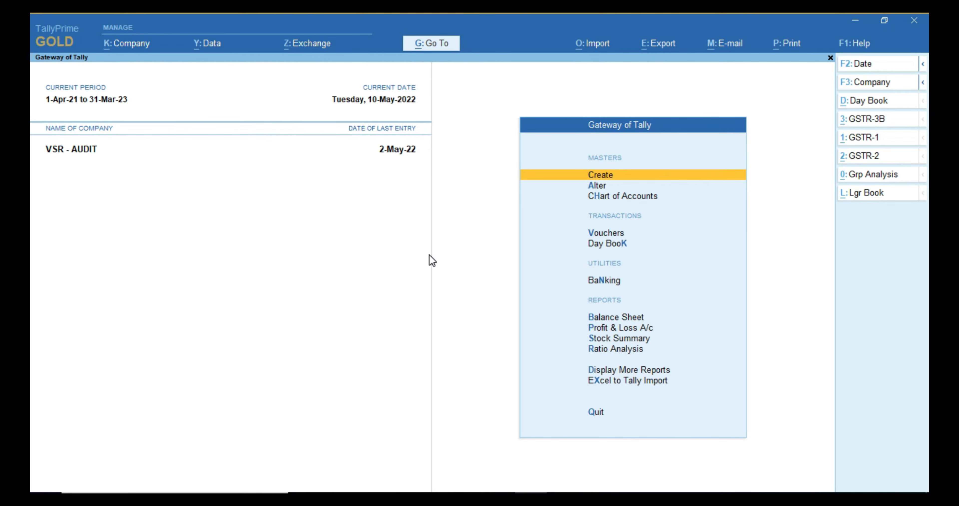
key(Down)
key(Down)
key(Down)
key(Down)
key(Down)
key(Down)
key(Down)
key(Down)
key(Down)
key(Down)
key(Return)
Open the GSTR-1 report from the statutory GST Reports.
key(Down)
key(Down)
key(Down)
key(Down)
key(Down)
key(Down)
key(Down)
key(Down)
key(Down)
key(Up)
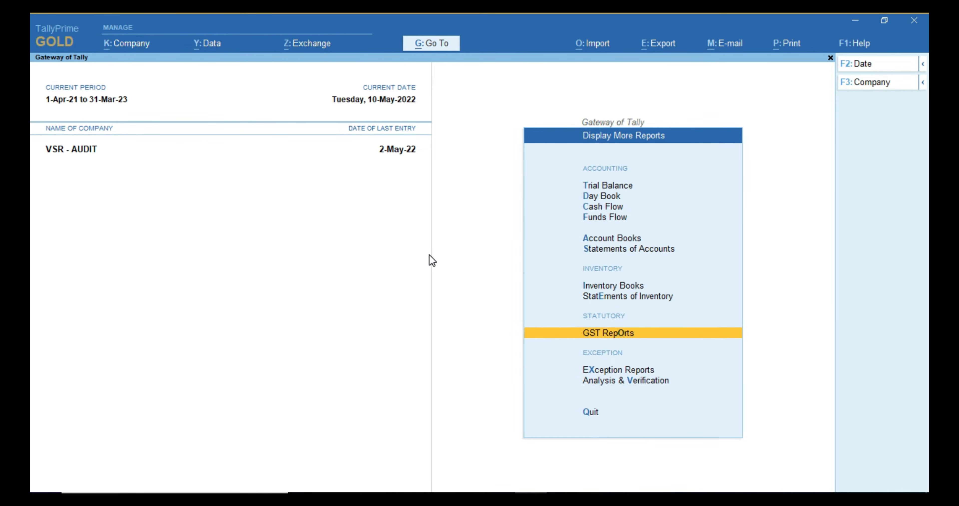
key(Return)
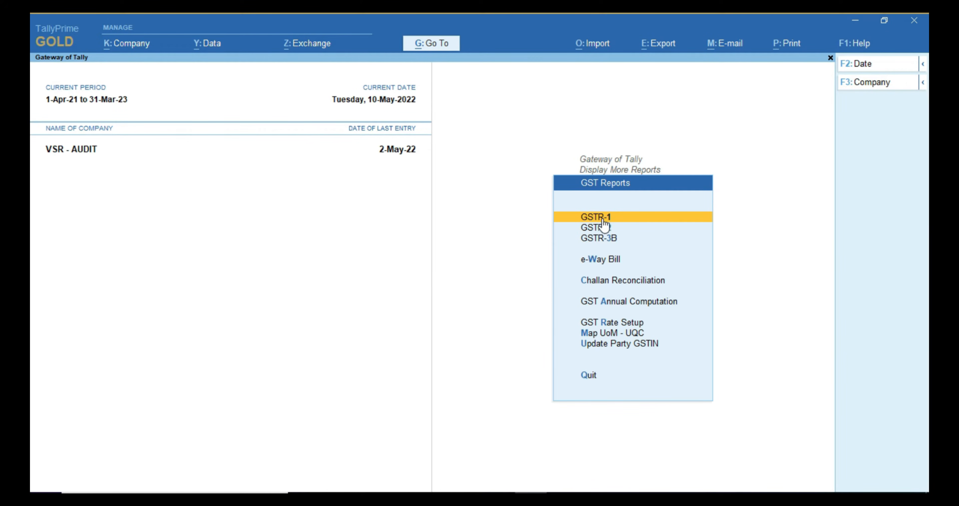
click(637, 220)
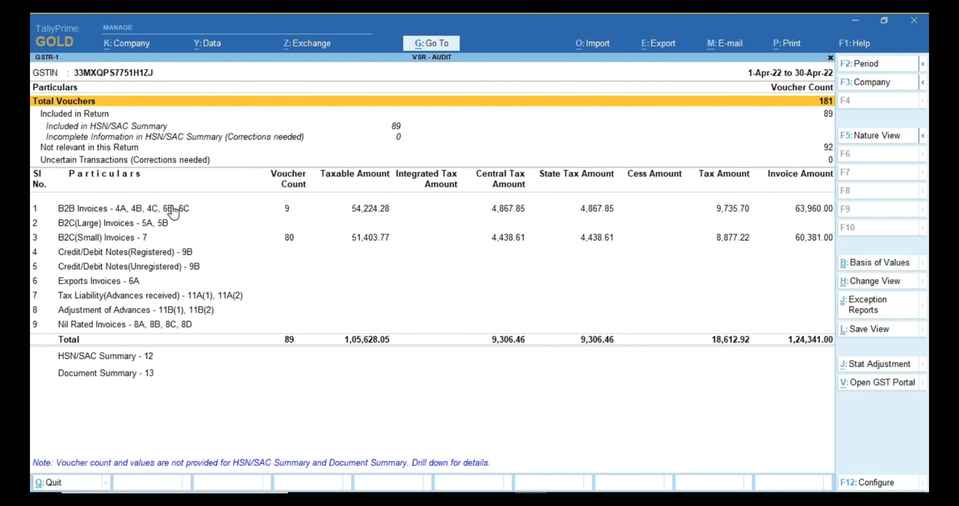
Review the B2B invoices row and the HSN/SAC Summary - 12 of GSTR-1, then return to the report.
click(370, 213)
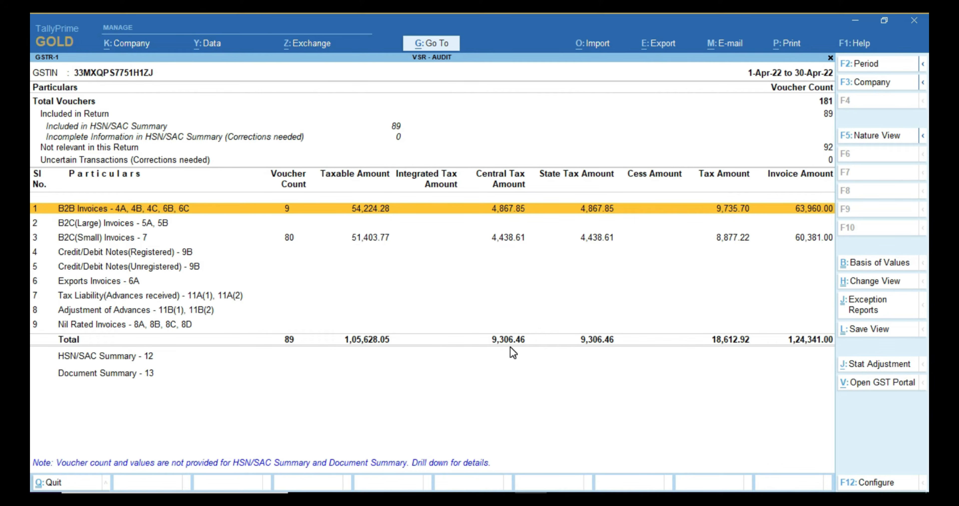
click(113, 357)
key(Return)
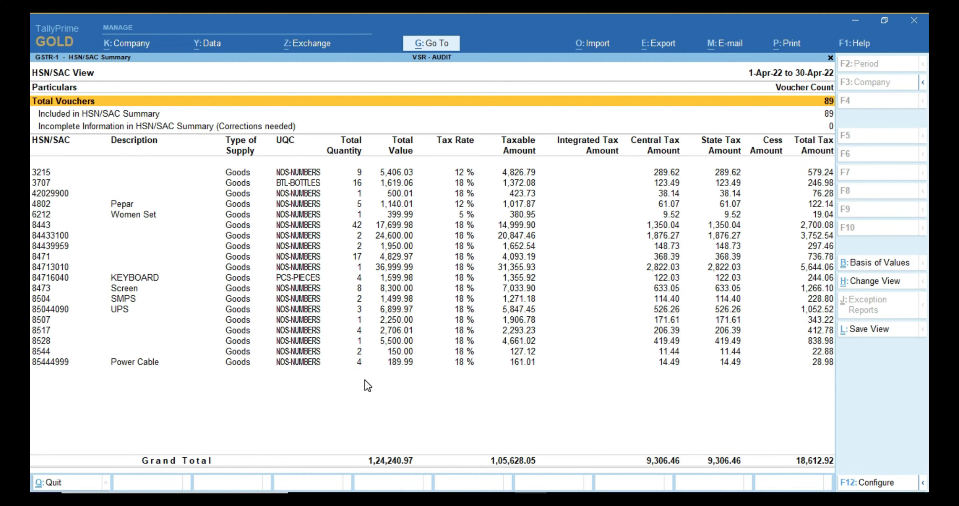
key(Escape)
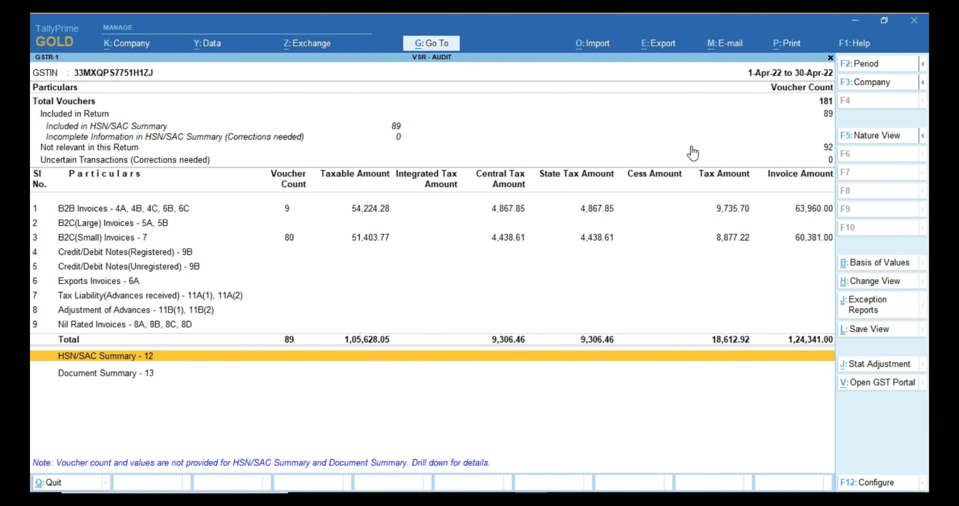
Start an E-Return export of the GSTR-1 report with JSON (Data Interchange) as the file format.
click(658, 52)
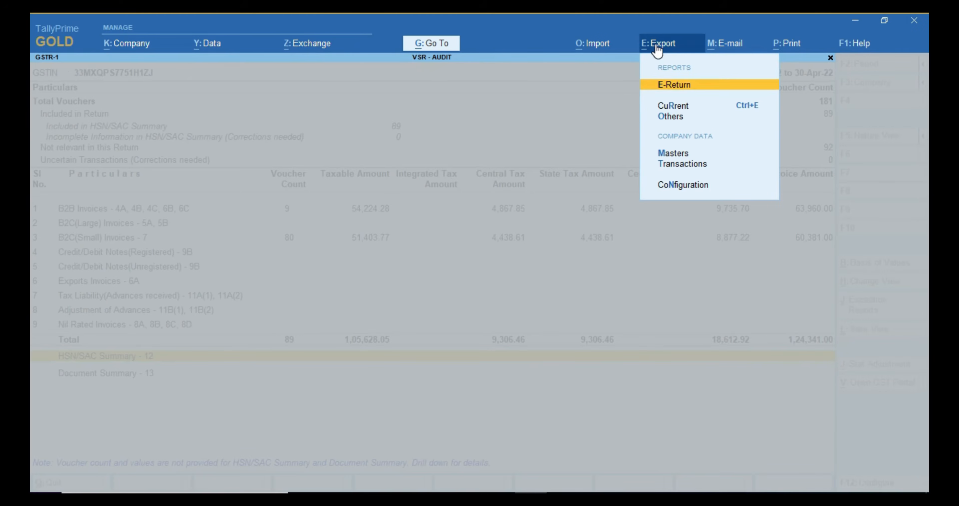
click(669, 87)
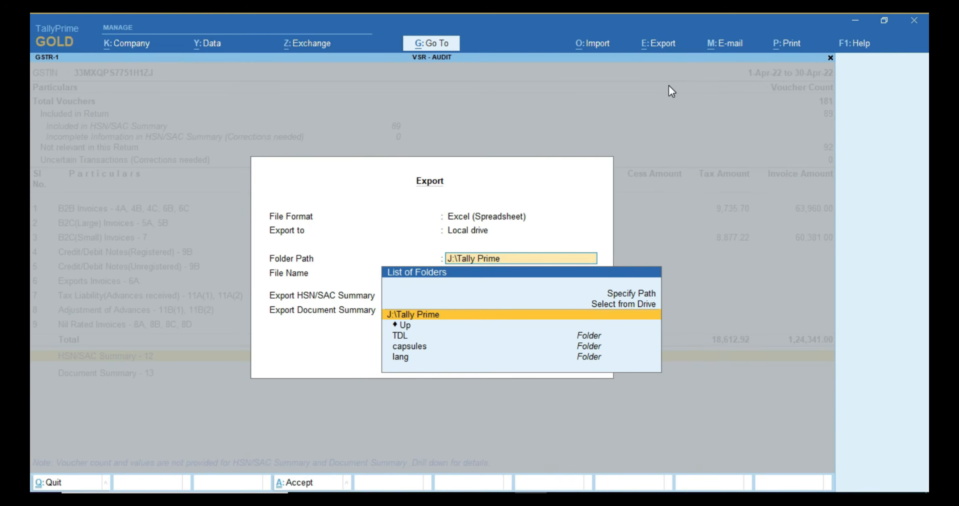
key(BackSpace)
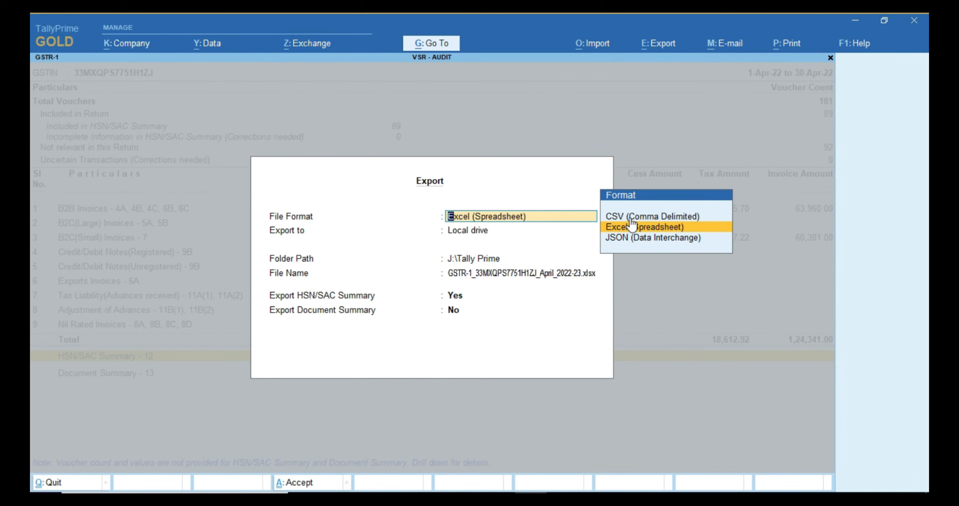
click(652, 239)
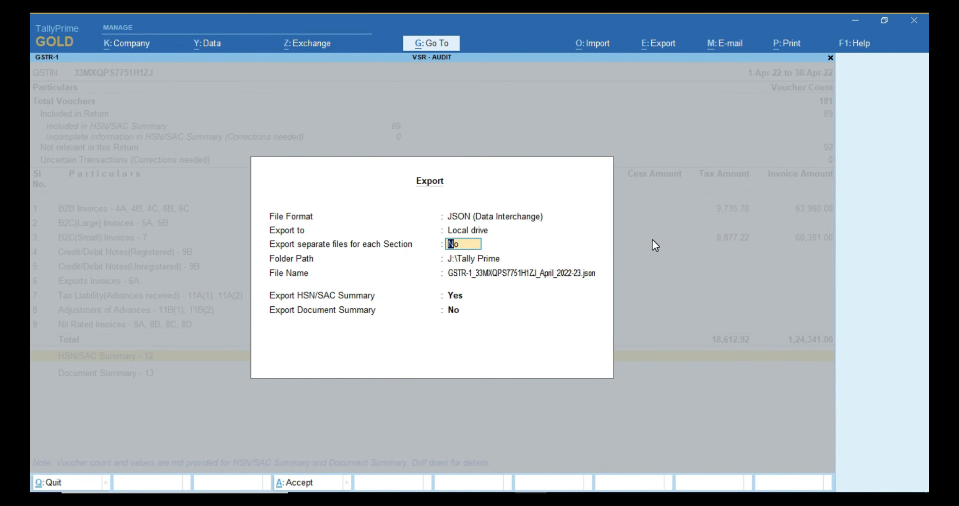
Export the return as a single file to J:\Tally Prime, including the HSN/SAC Summary but not the Document Summary.
key(Return)
key(Return)
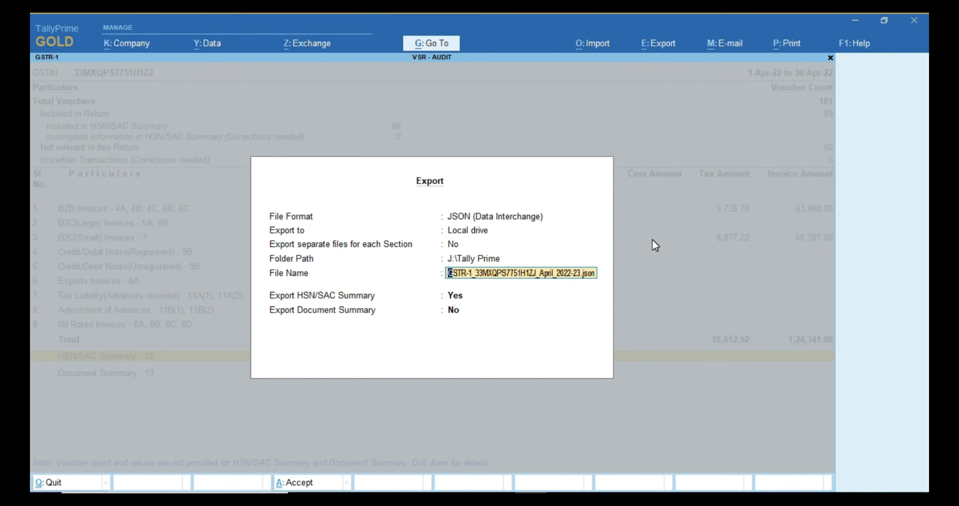
key(Return)
key(Return)
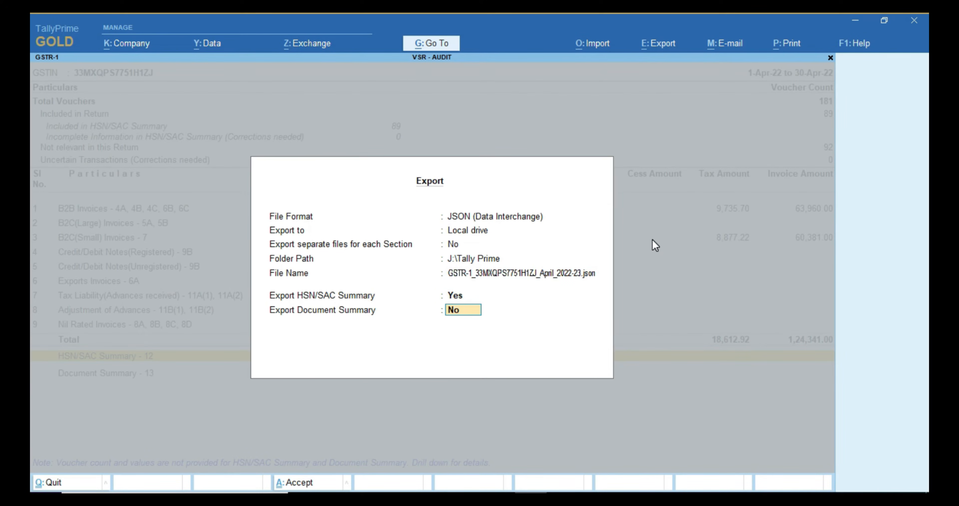
key(Return)
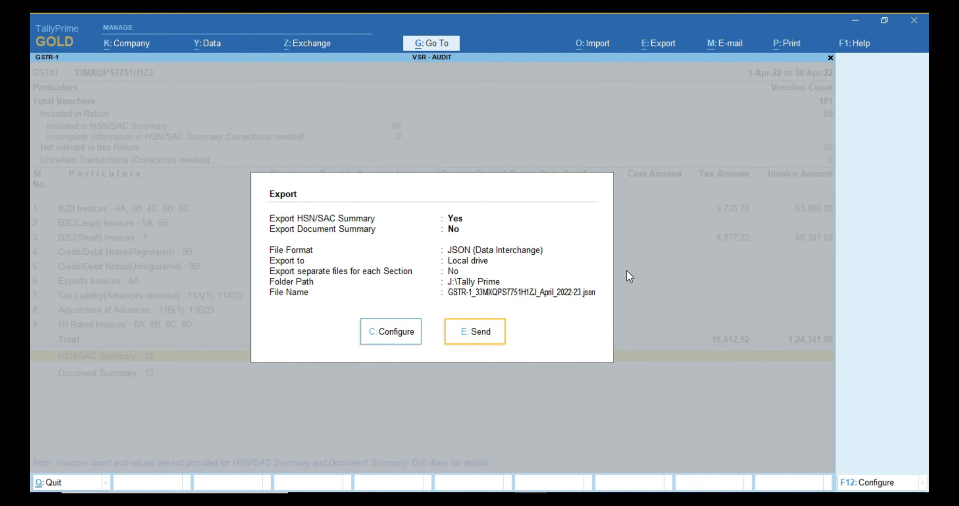
click(491, 330)
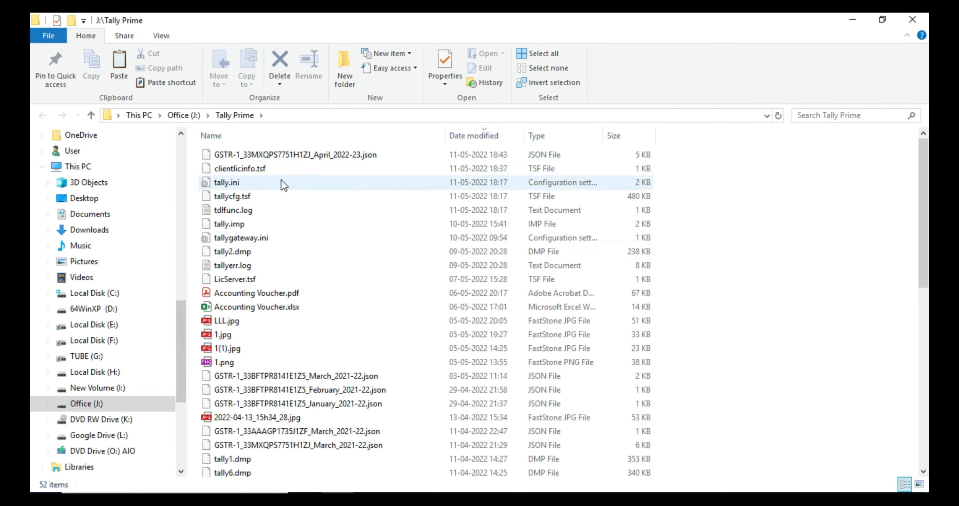
Copy the path of the J:\Tally Prime folder holding the exported JSON file.
click(306, 114)
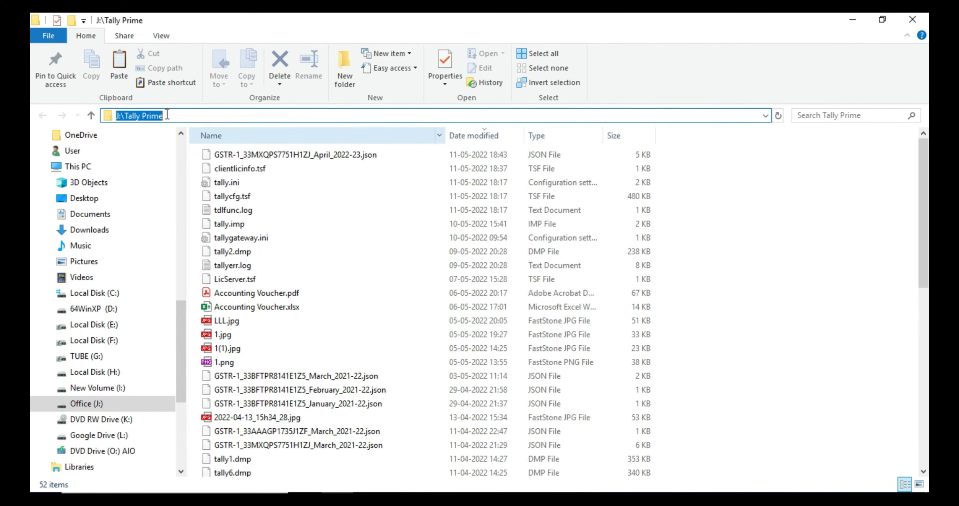
right_click(141, 113)
click(178, 156)
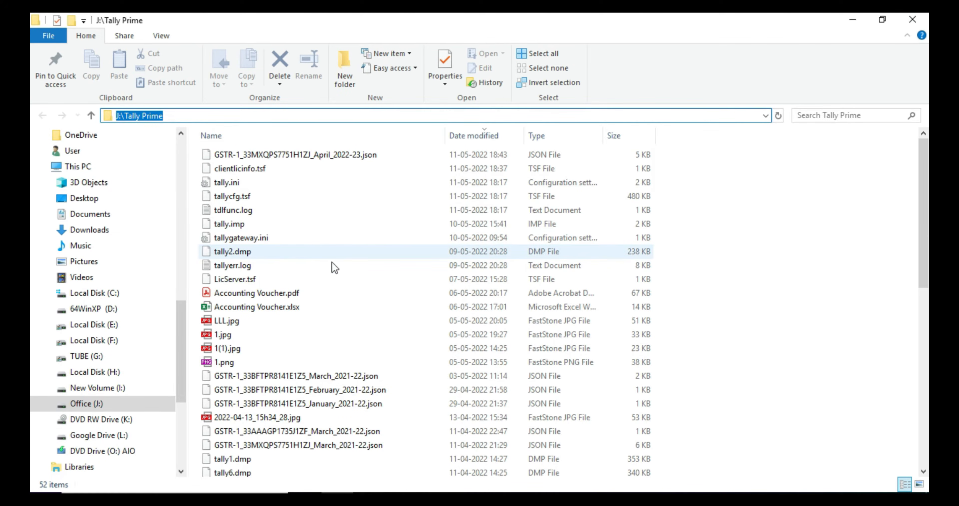
Switch back to the GST portal in Chrome, upload the exported April 2022-23 GSTR-1 JSON file, and read the upload message.
click(439, 483)
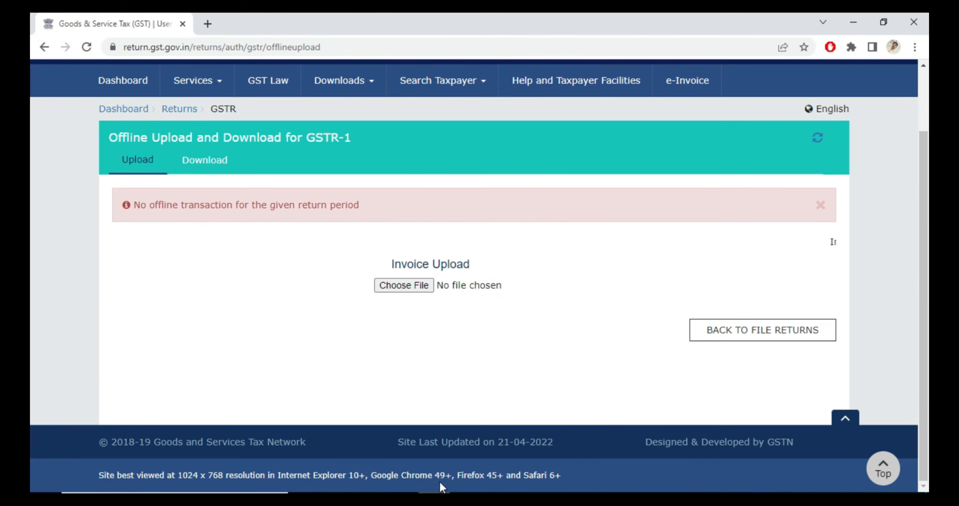
click(404, 285)
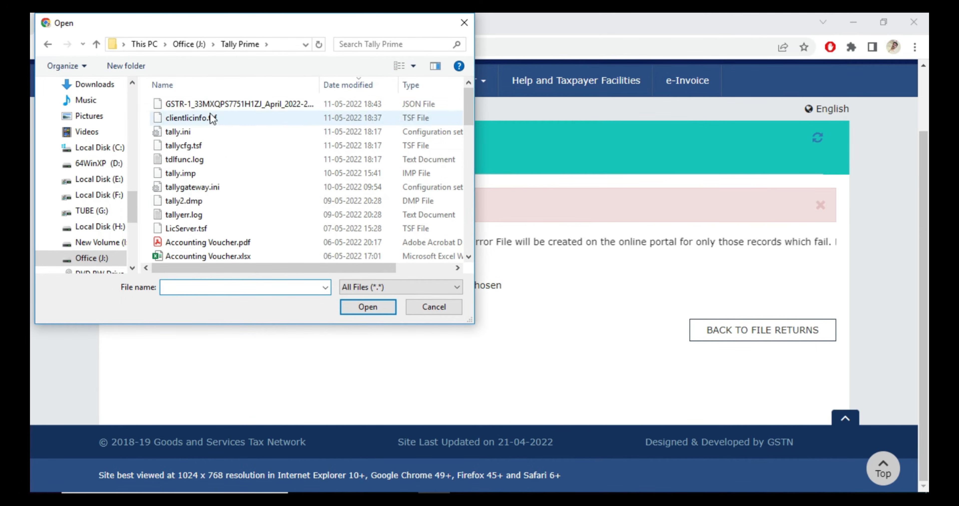
click(218, 108)
click(370, 308)
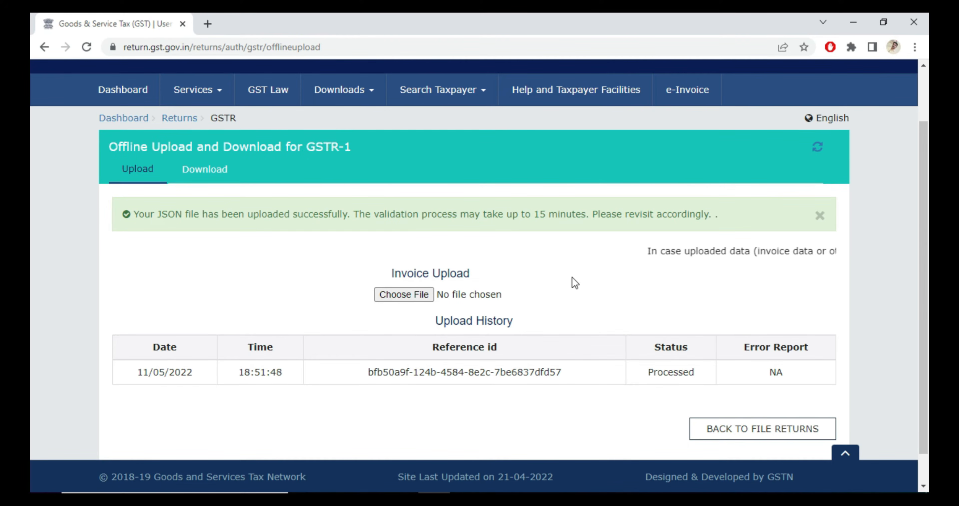
drag(132, 215, 363, 222)
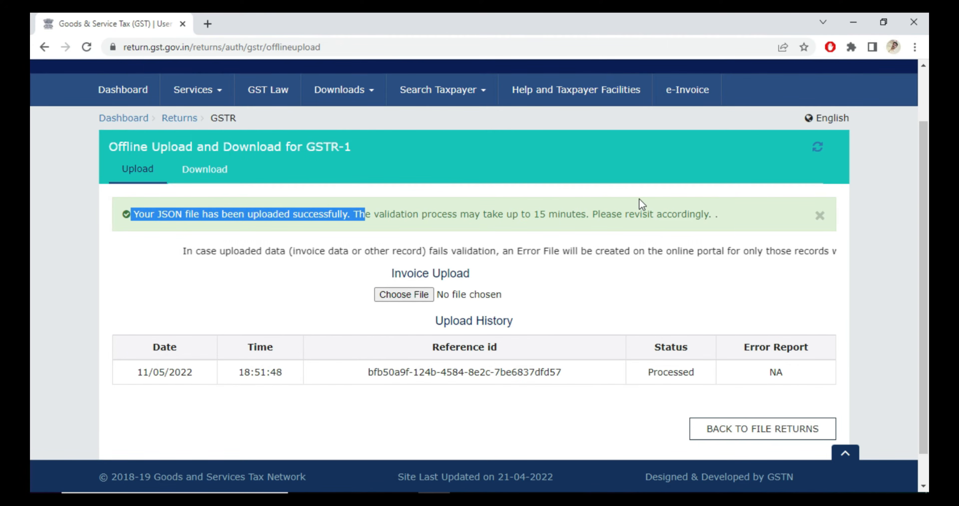
drag(535, 215, 558, 215)
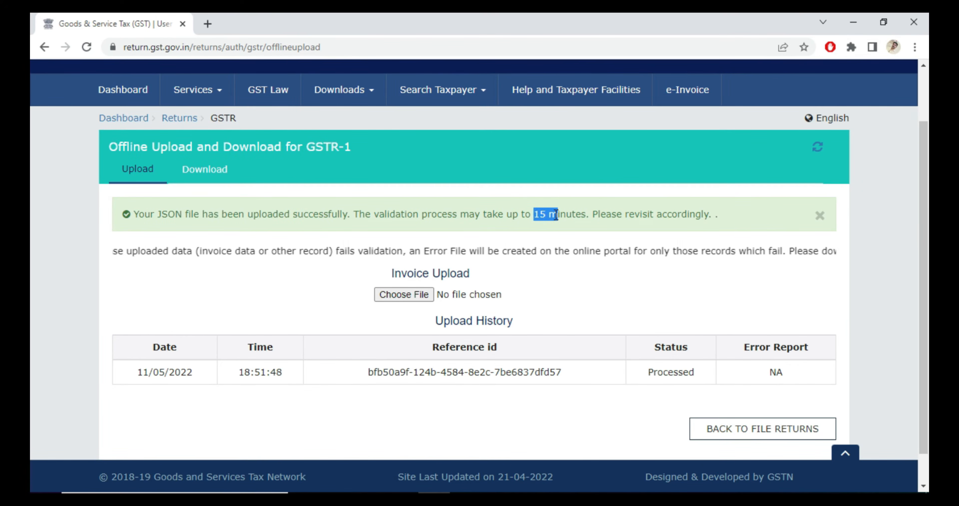
Leave the offline upload page for File Returns and search the April period's returns again.
scroll(585, 312, down, 1)
click(741, 399)
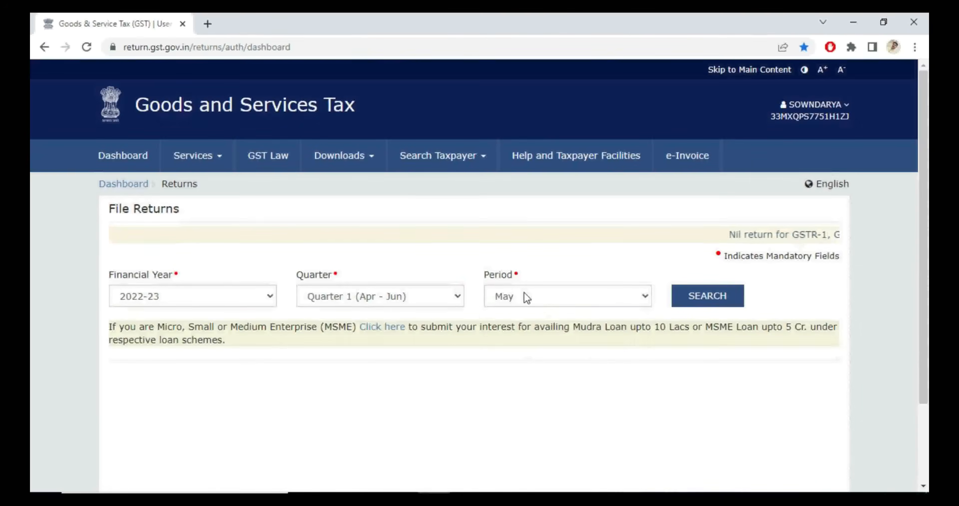
click(525, 297)
click(524, 317)
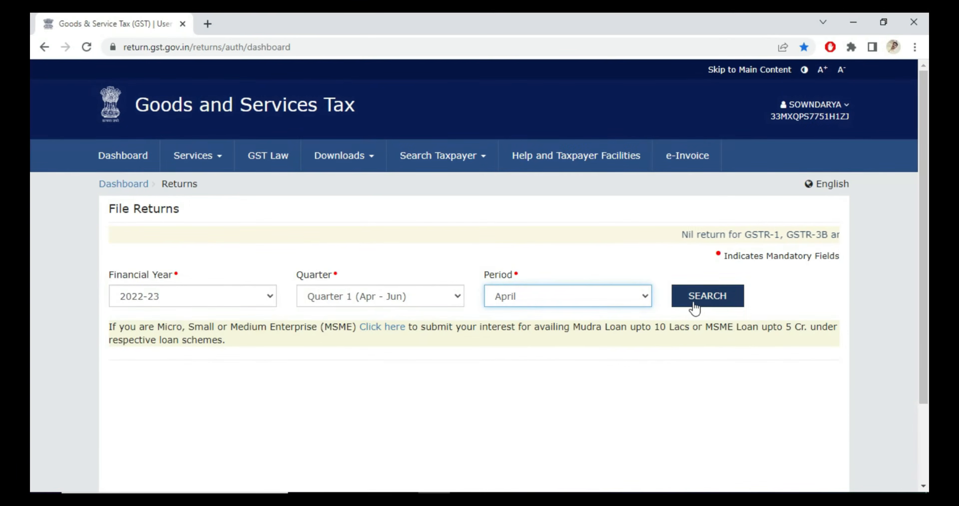
click(706, 294)
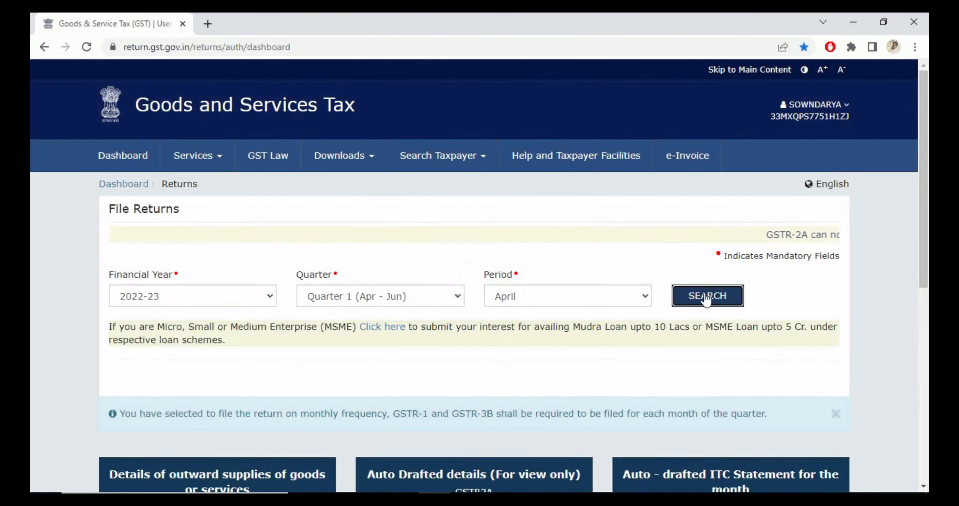
Open the April GSTR-1 return for online preparation and view its 4A, 4B, 6B, 6C B2B, SEZ, DE Invoices records.
scroll(696, 300, down, 5)
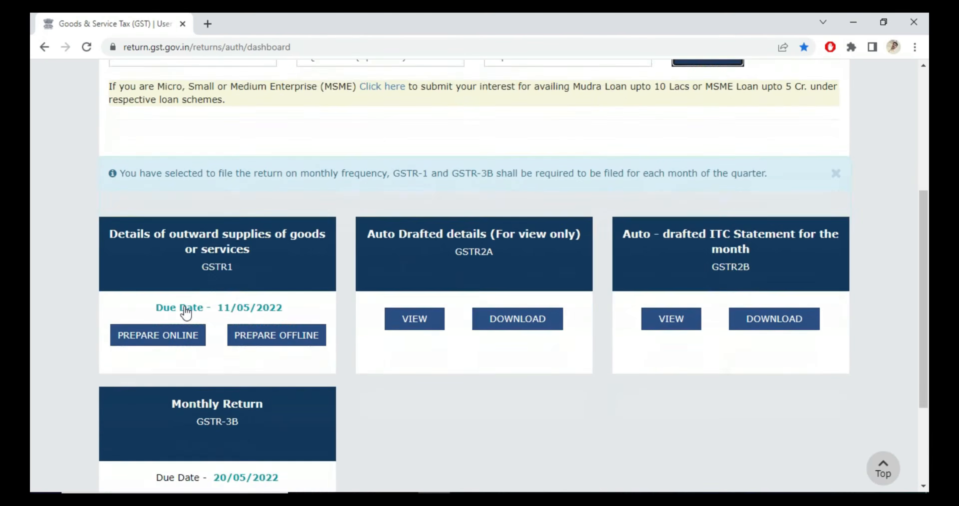
click(204, 231)
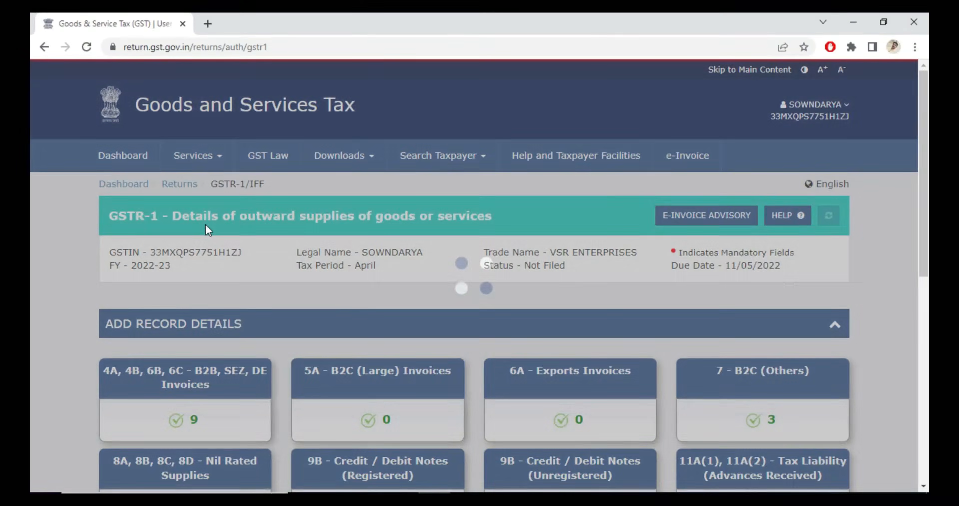
scroll(207, 230, down, 7)
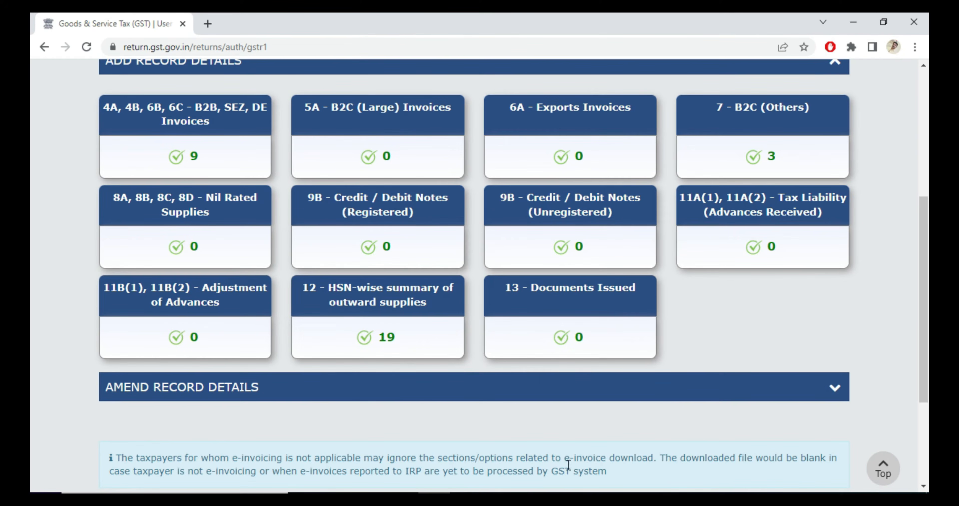
click(171, 112)
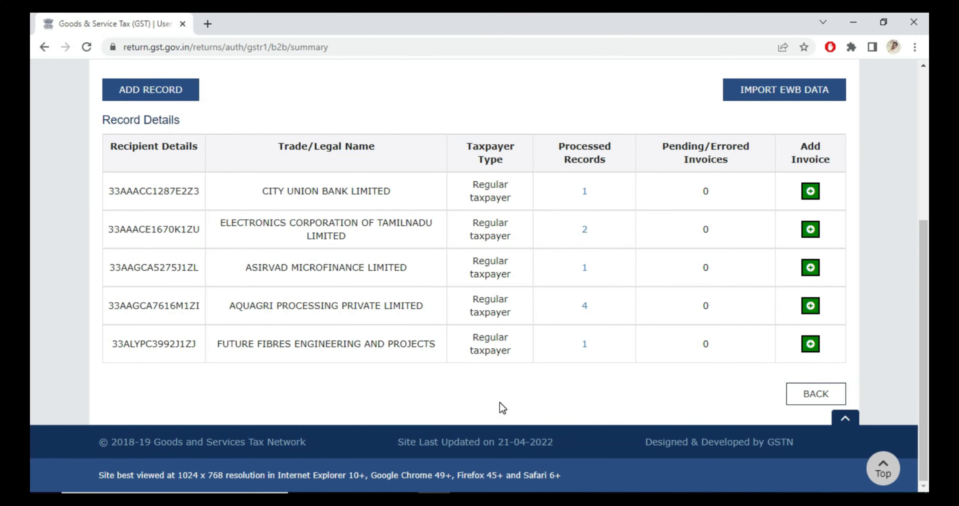
Switch to TallyPrime, open the B2B Invoices details, and position its window over the portal to compare the recipients' invoices.
key(alt+Tab)
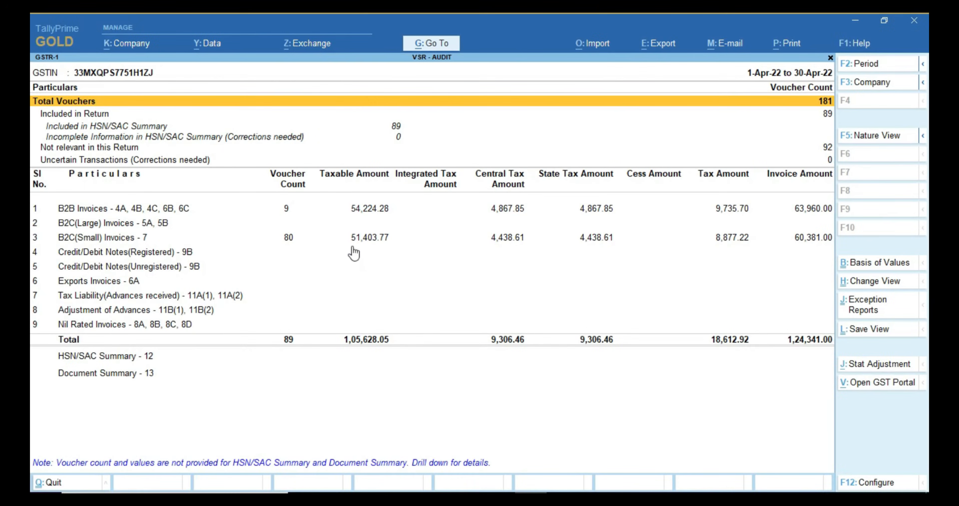
click(311, 213)
click(310, 213)
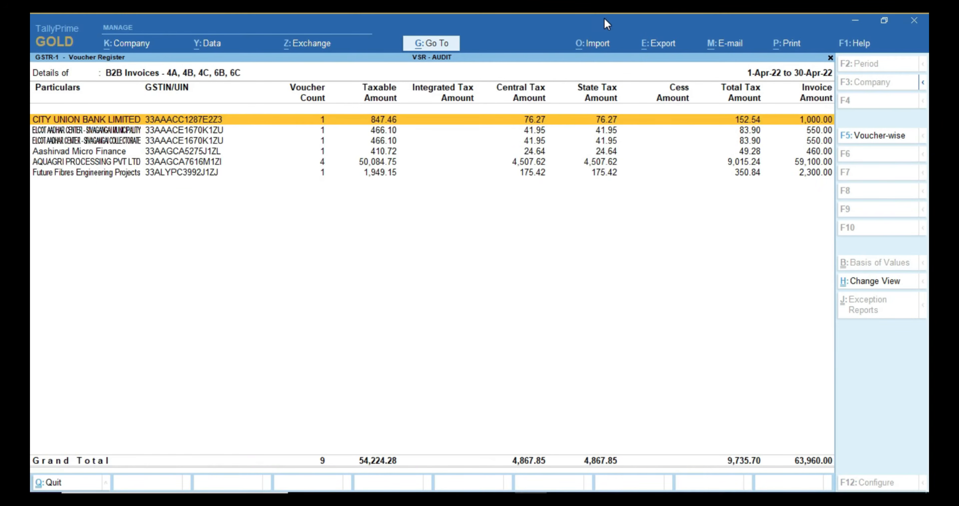
click(884, 20)
drag(500, 55, 528, 337)
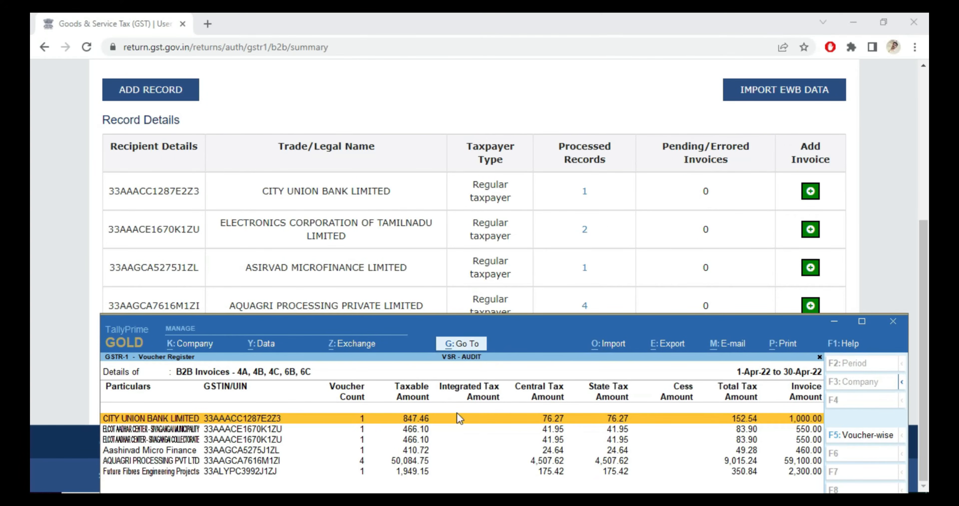
drag(577, 333, 621, 484)
Return to the portal's GSTR-1 tables and view the 7 - B2C (Others) records.
click(833, 400)
scroll(525, 334, down, 5)
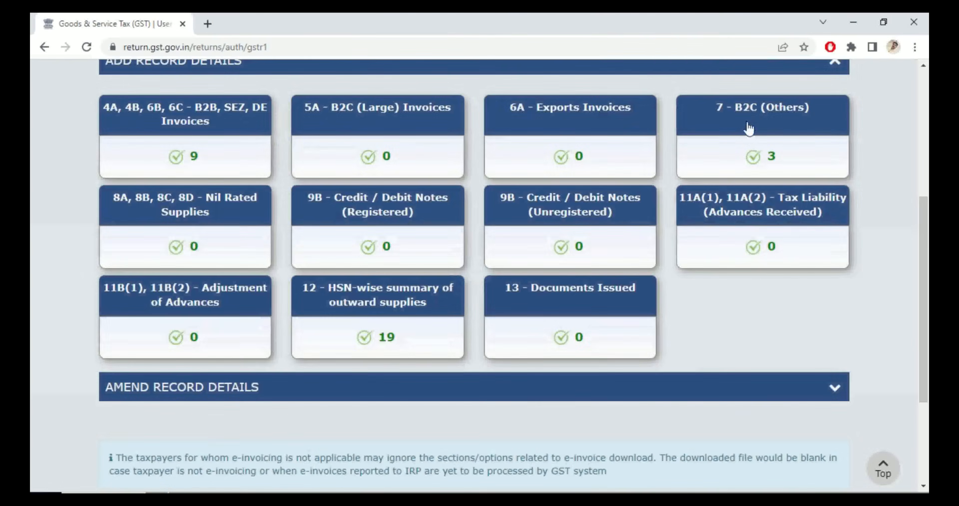
click(748, 124)
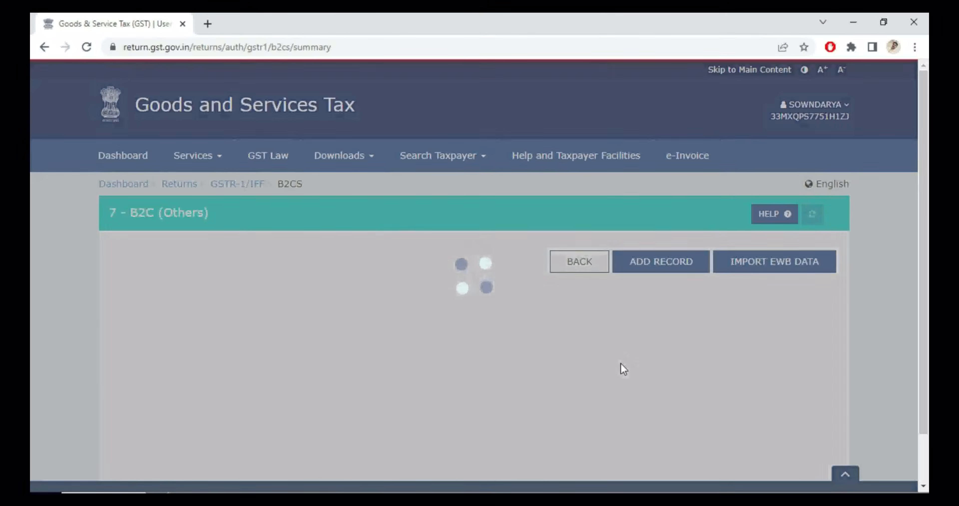
scroll(574, 375, down, 3)
Switch to TallyPrime, leave the B2B register, and open the B2C(Small) Invoices - 7 details.
key(alt+Tab)
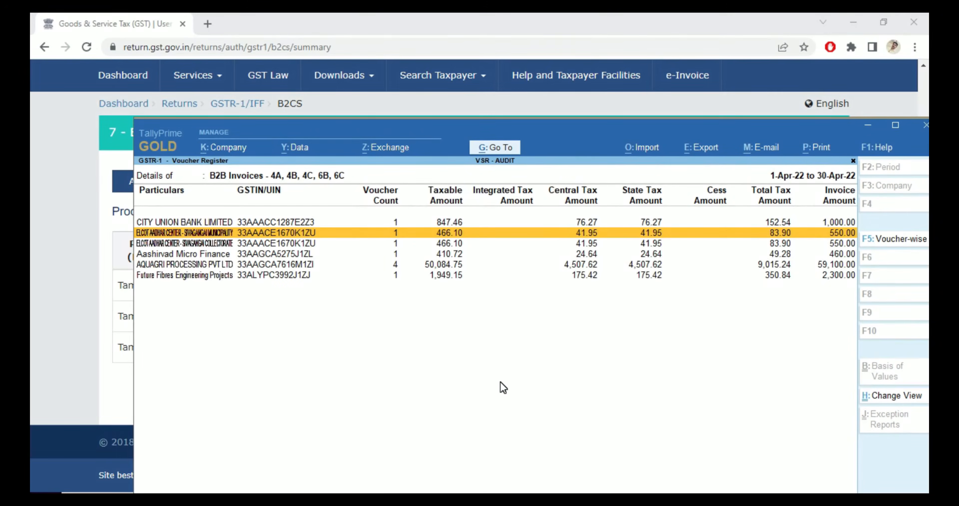
key(Escape)
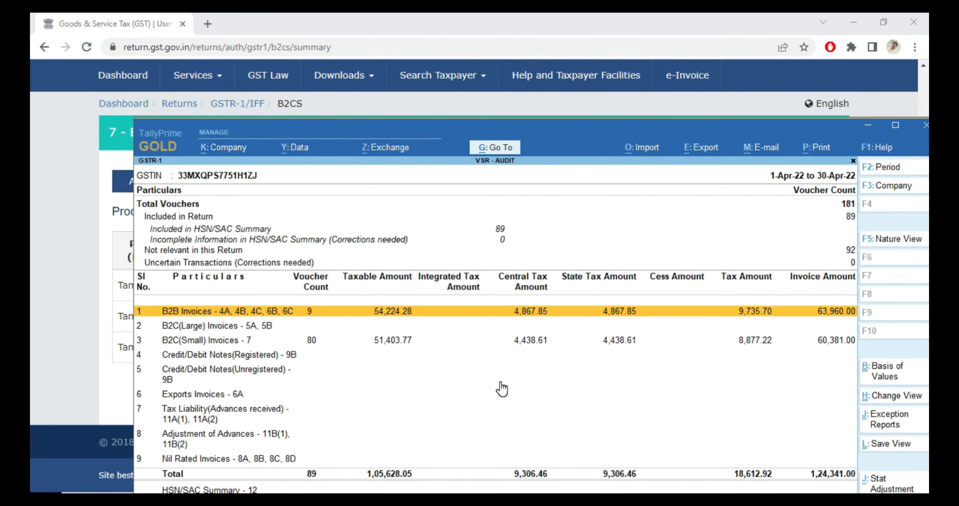
key(Down)
key(Down)
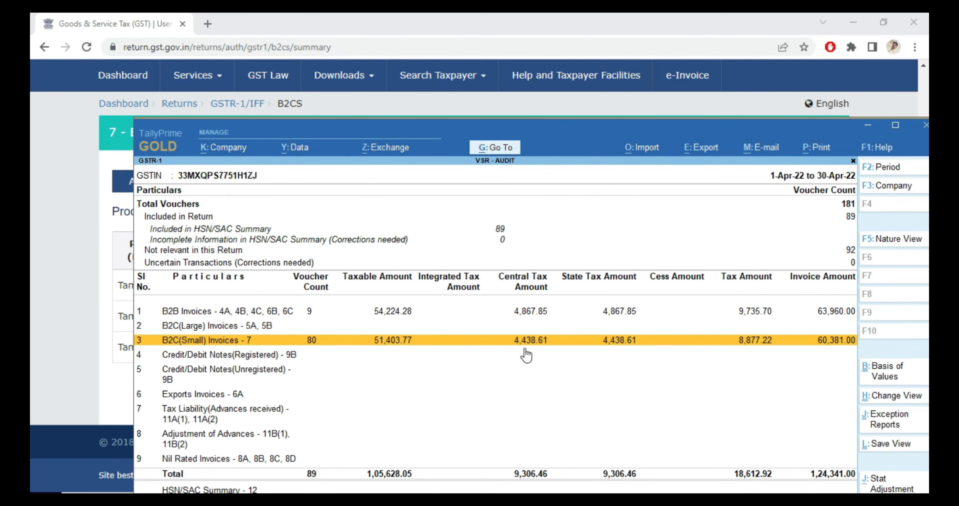
key(Return)
Compare TallyPrime's B2C(Small) rate-wise amounts with the portal's B2C (Others) records, then close the TallyPrime register.
drag(541, 136, 504, 354)
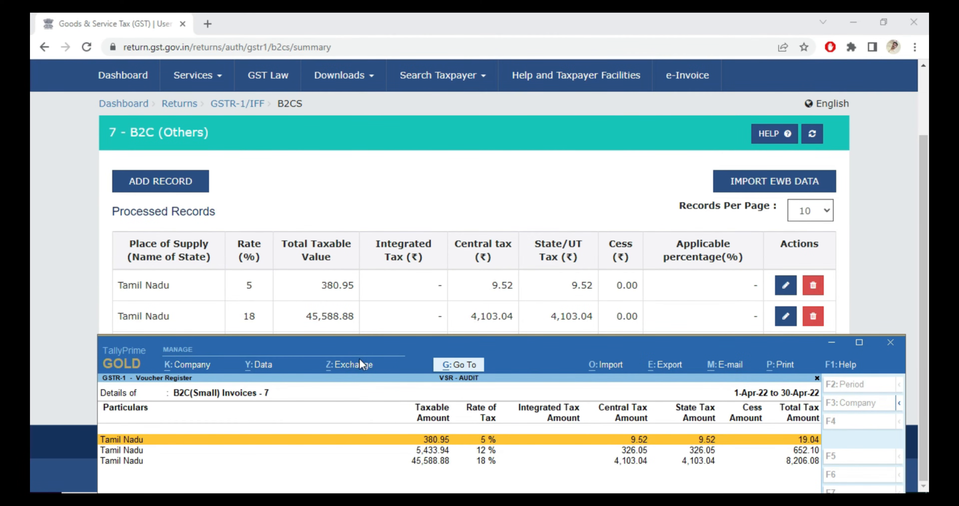
mouse_move(403, 364)
mouse_down()
mouse_move(429, 384)
mouse_move(402, 411)
mouse_move(409, 348)
mouse_up()
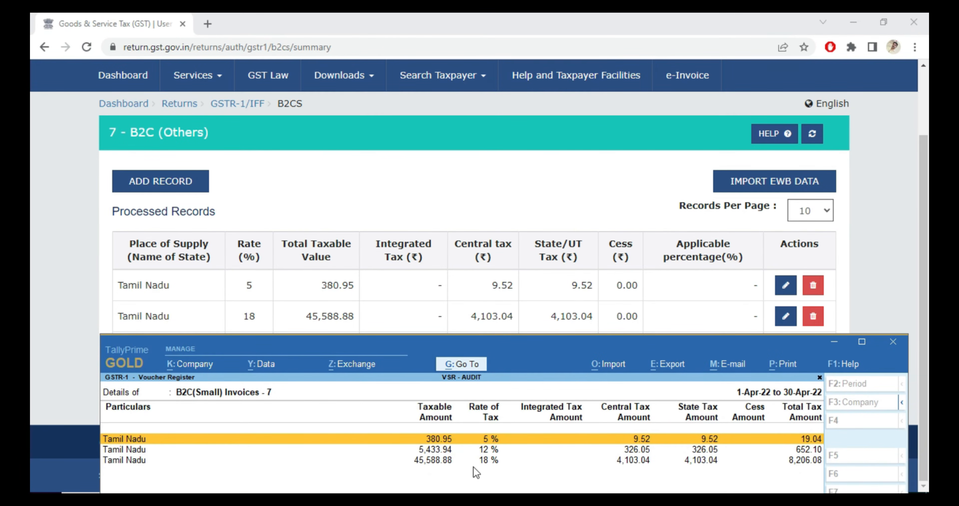
drag(398, 371, 419, 366)
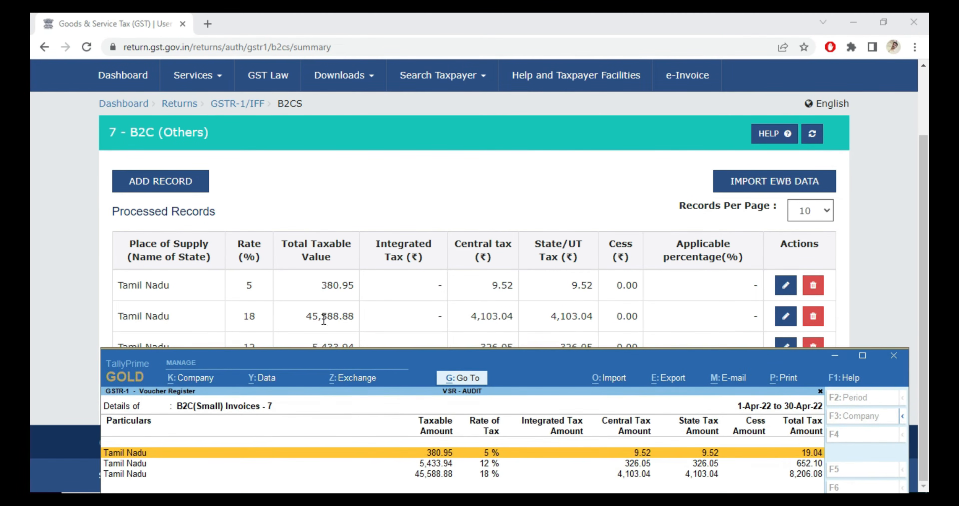
drag(532, 359, 600, 208)
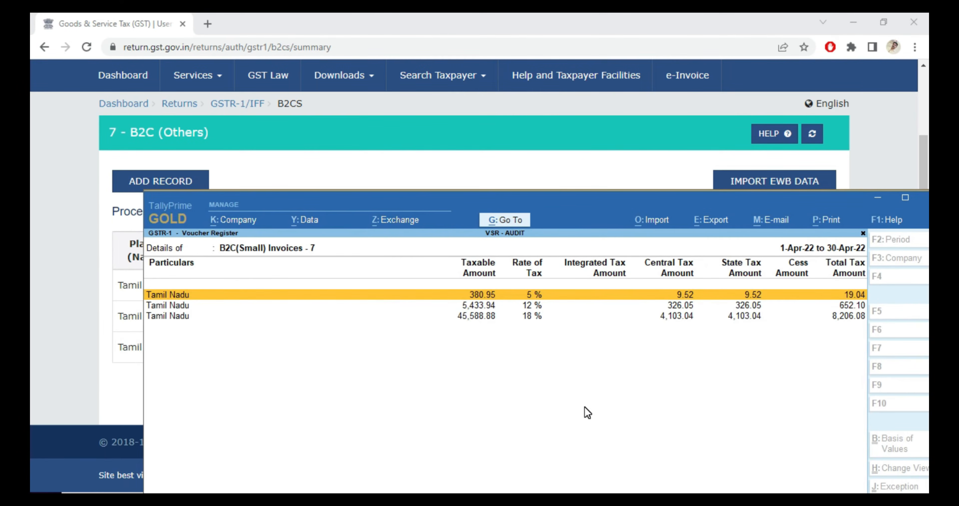
key(Escape)
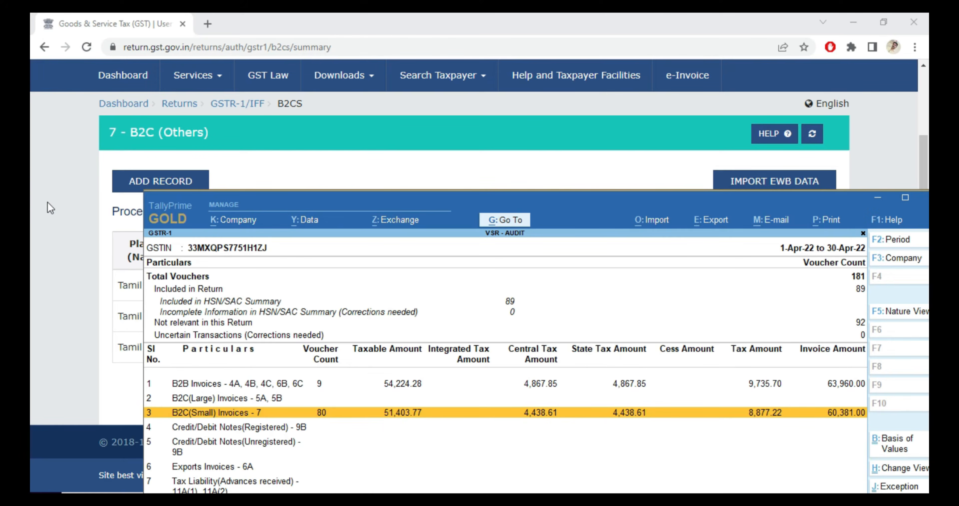
Switch back to the portal's GSTR-1 tables and open the 12 - HSN-wise summary of outward supplies.
click(56, 204)
click(805, 394)
scroll(514, 348, down, 5)
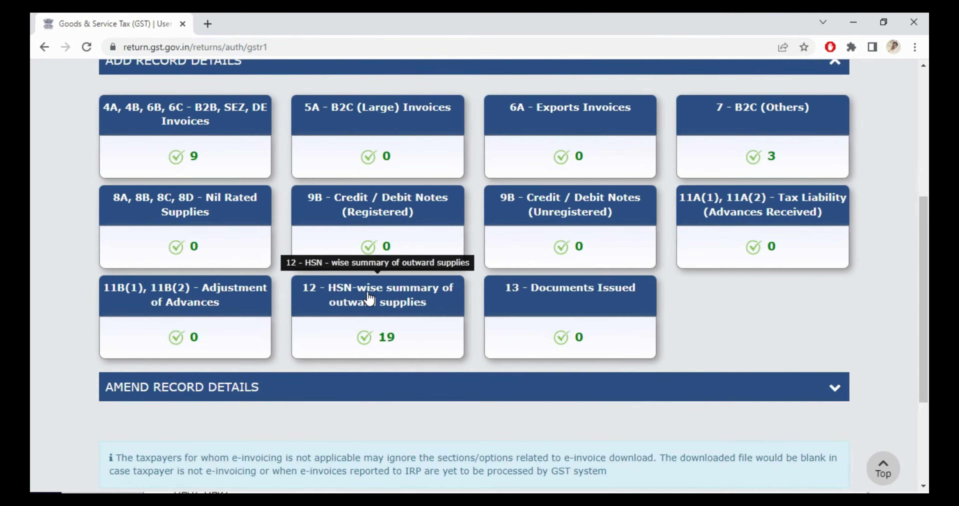
click(369, 298)
Examine the HSN codes, quantities, taxable values and tax amounts, and return to the GSTR-1 tables.
scroll(386, 308, down, 12)
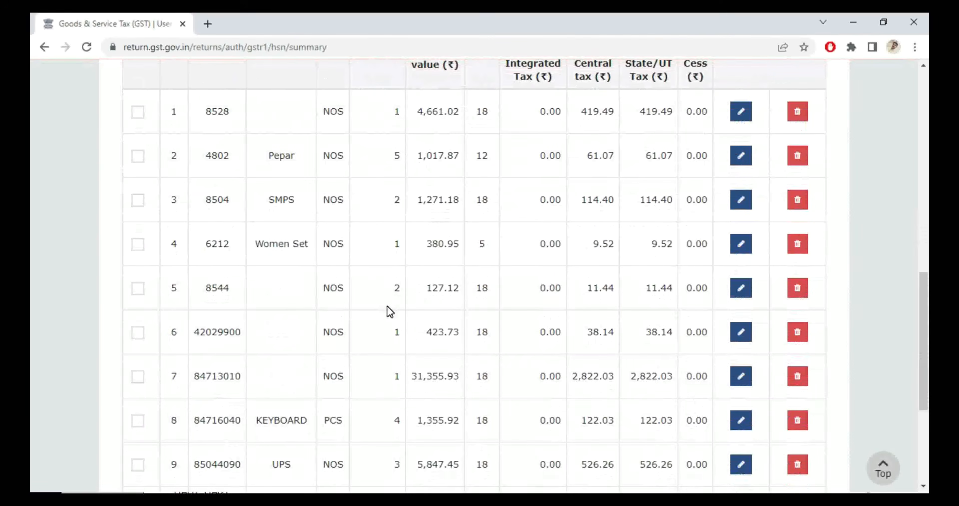
scroll(389, 312, down, 5)
scroll(388, 307, up, 6)
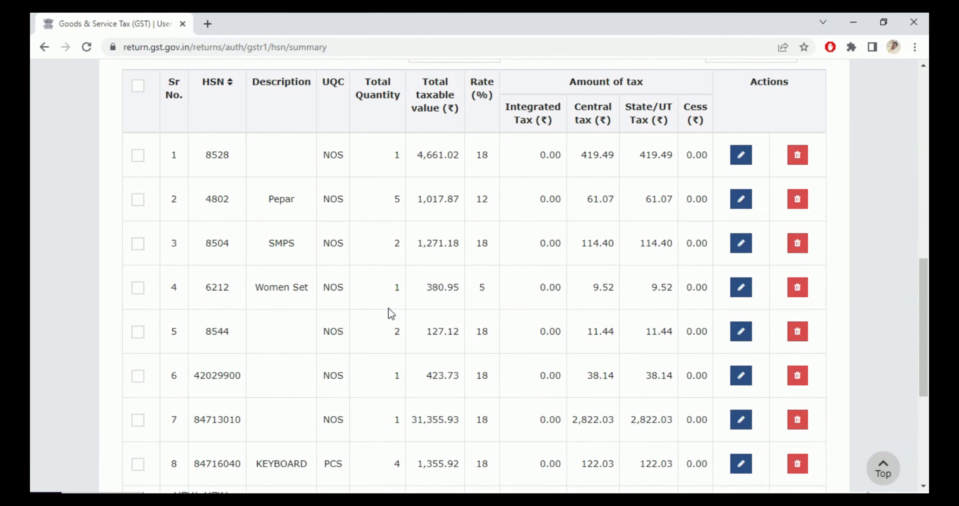
scroll(387, 307, down, 4)
scroll(388, 307, up, 5)
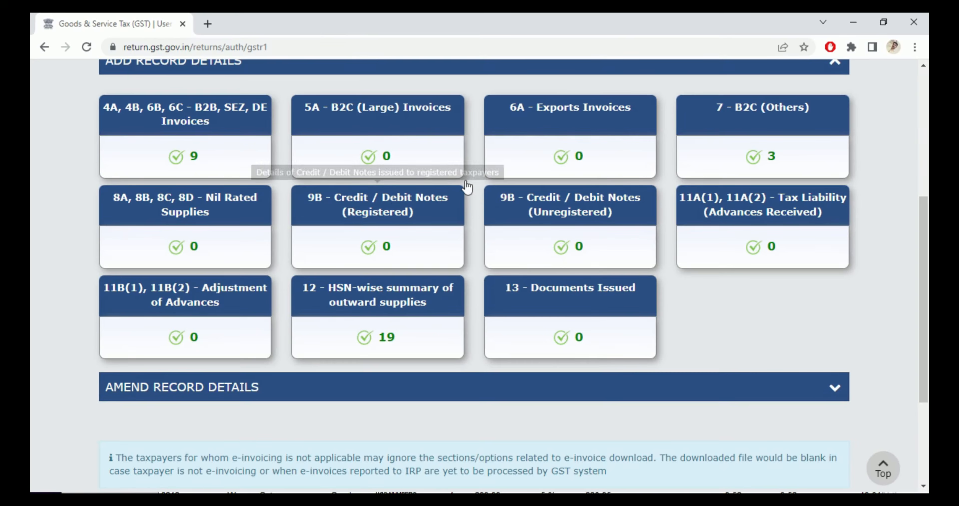
Look over the GSTR-1 page, recheck the HSN-wise summary records, and go back to the return.
scroll(754, 393, up, 2)
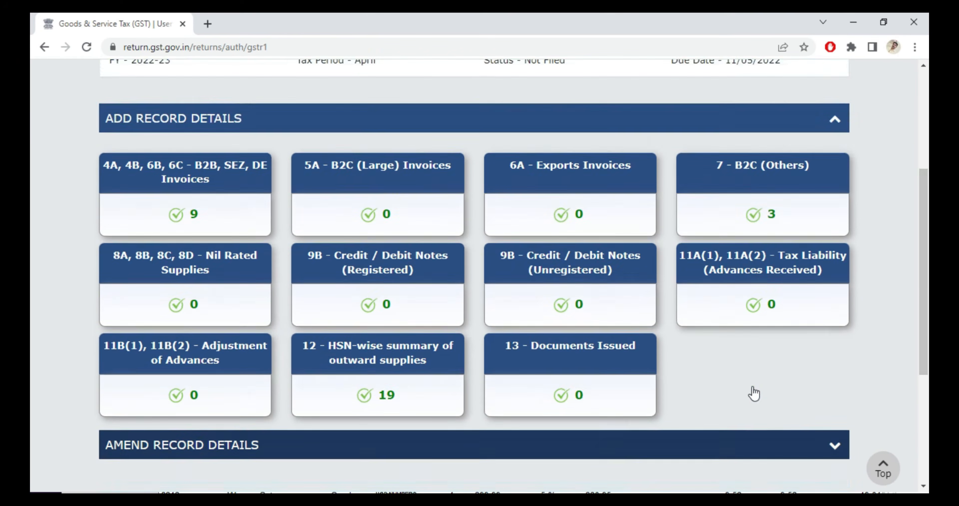
scroll(754, 393, up, 2)
scroll(868, 279, down, 8)
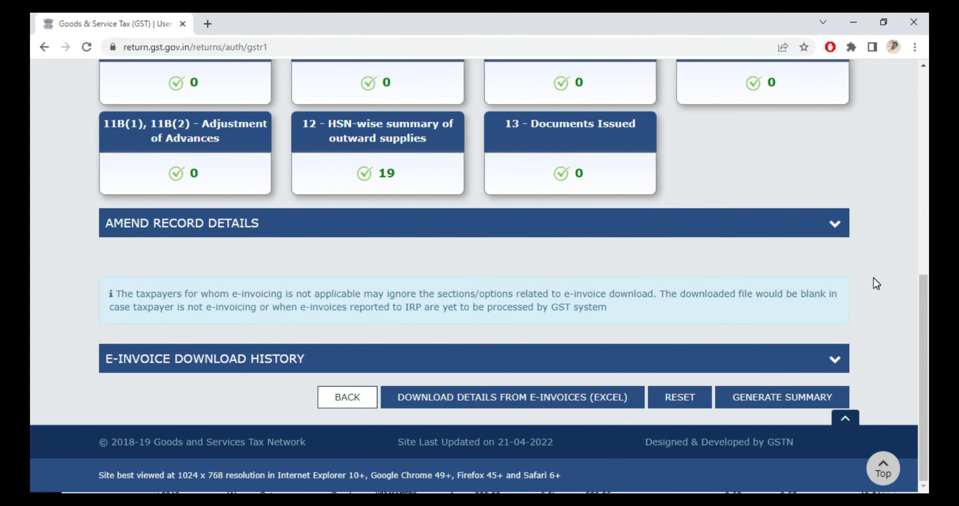
scroll(350, 238, up, 3)
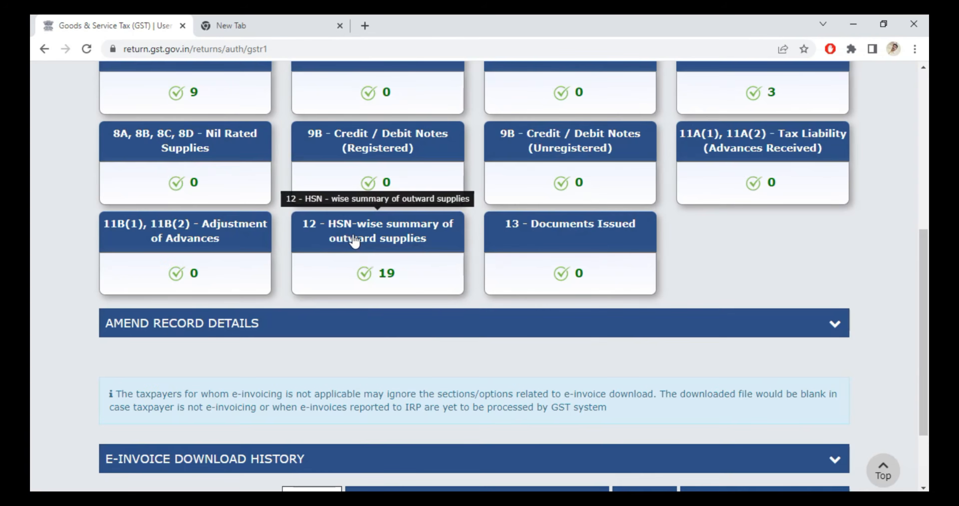
click(350, 238)
scroll(459, 323, down, 10)
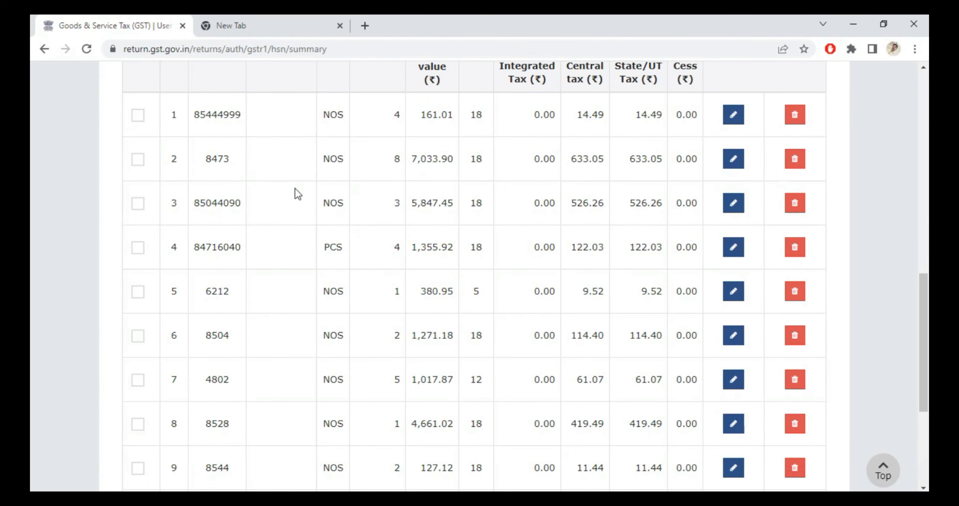
scroll(311, 254, down, 5)
click(796, 398)
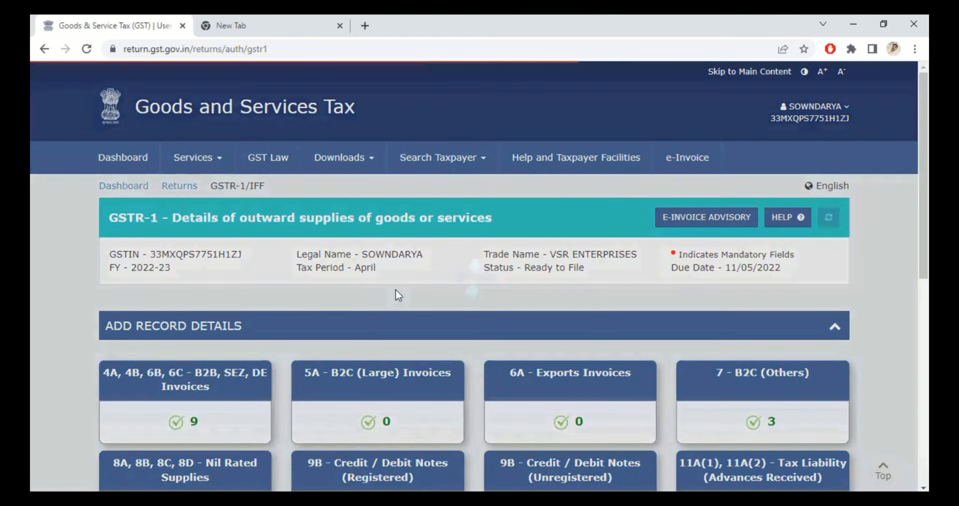
Expand the Amend Record Details section and look over its amendment tables.
scroll(396, 294, down, 5)
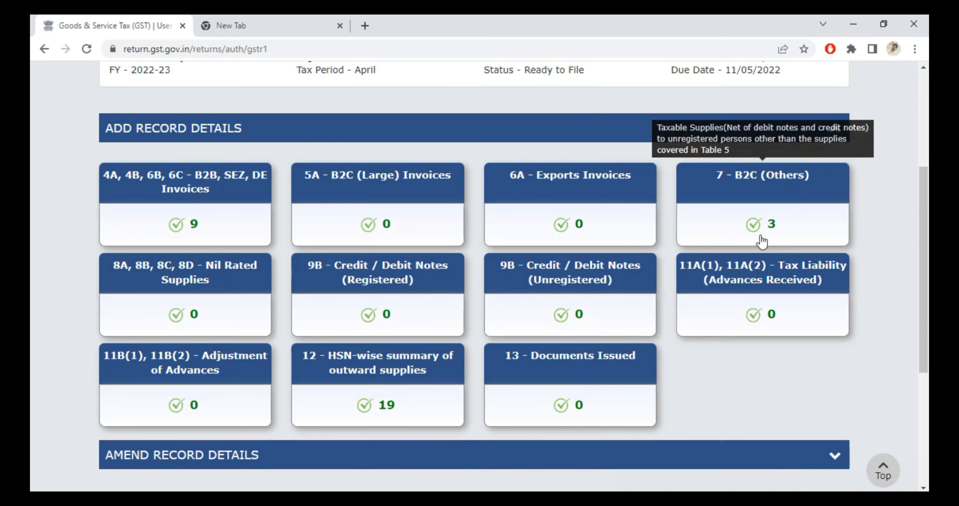
scroll(346, 383, down, 2)
scroll(350, 370, down, 3)
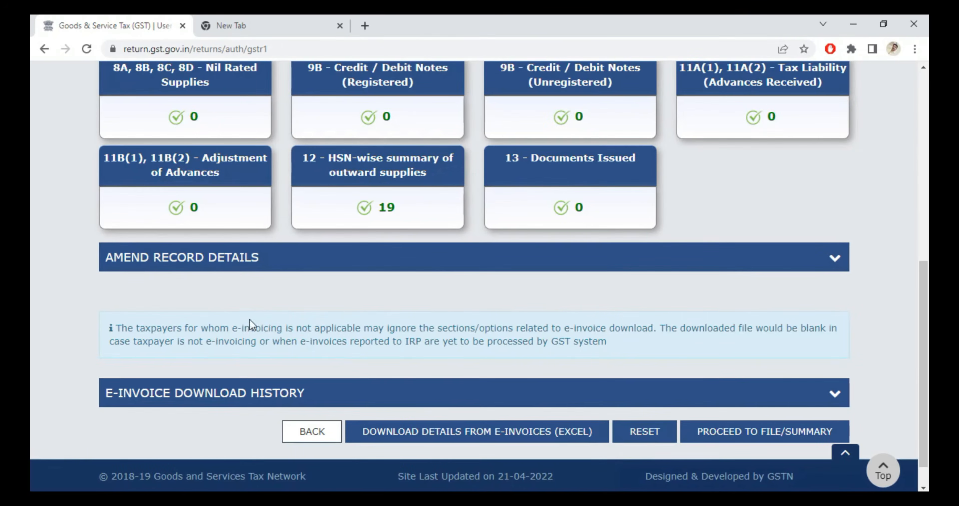
click(835, 257)
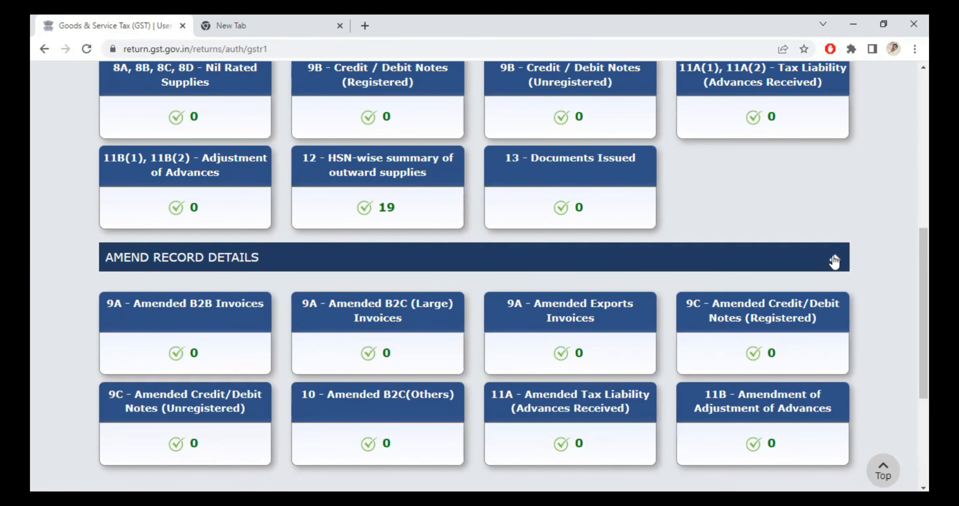
scroll(255, 272, down, 5)
scroll(817, 159, up, 2)
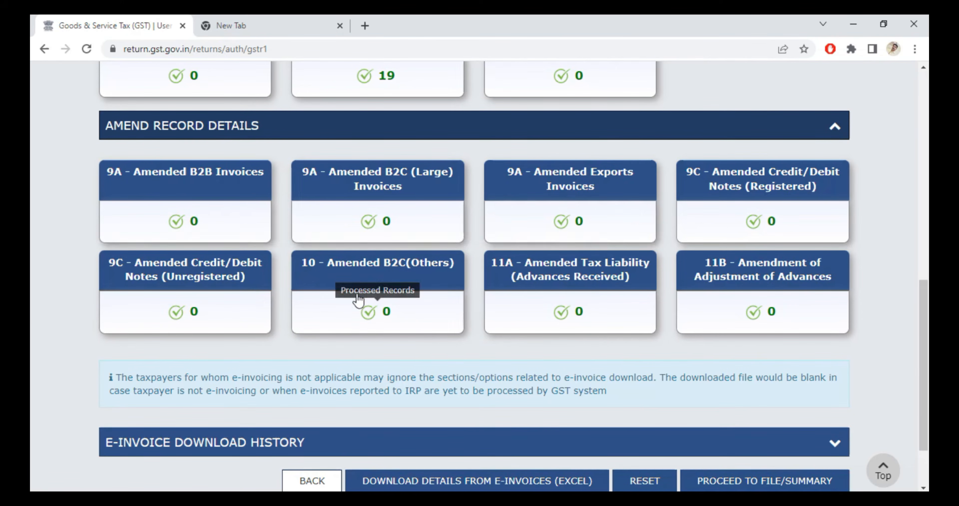
Open 10 - Amended B2C(Others) and bring up the March 2021-22 record with original POS 33-Tamil Nadu for amendment.
click(352, 277)
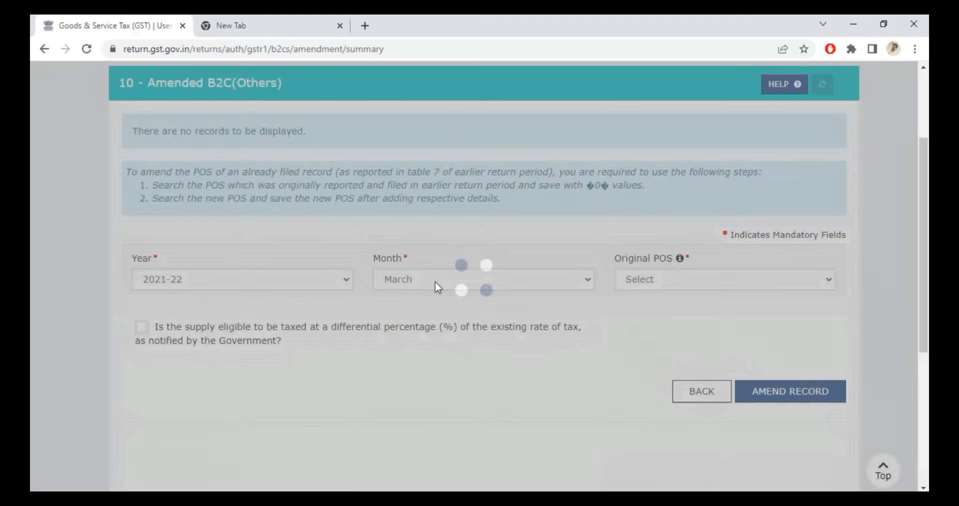
click(436, 283)
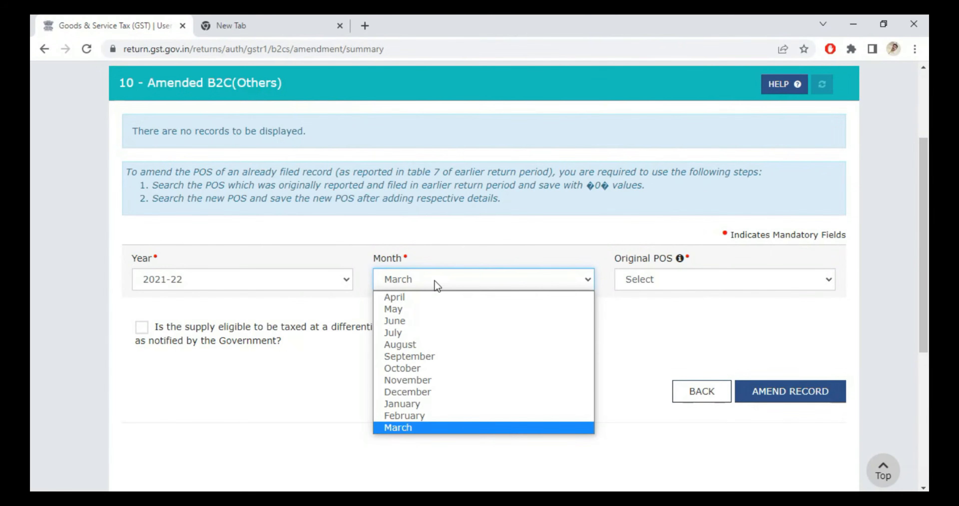
click(260, 279)
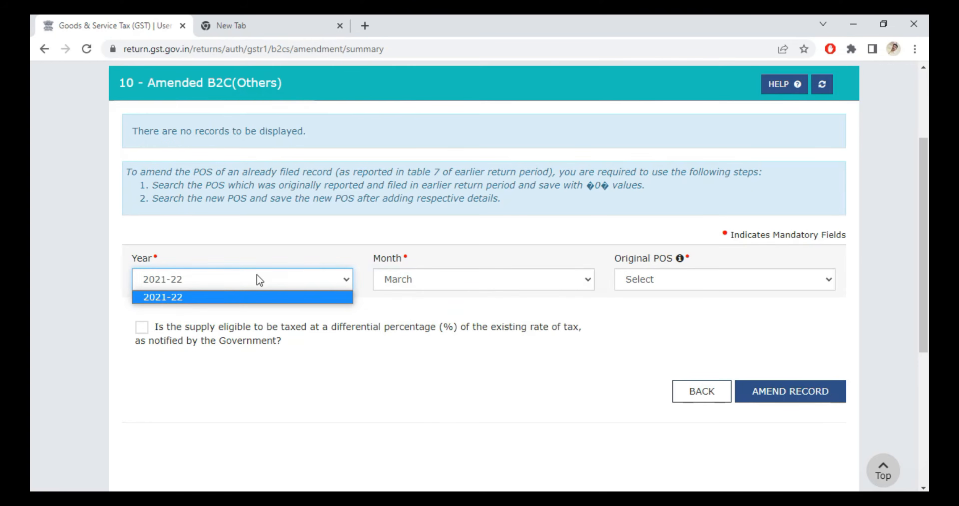
click(408, 298)
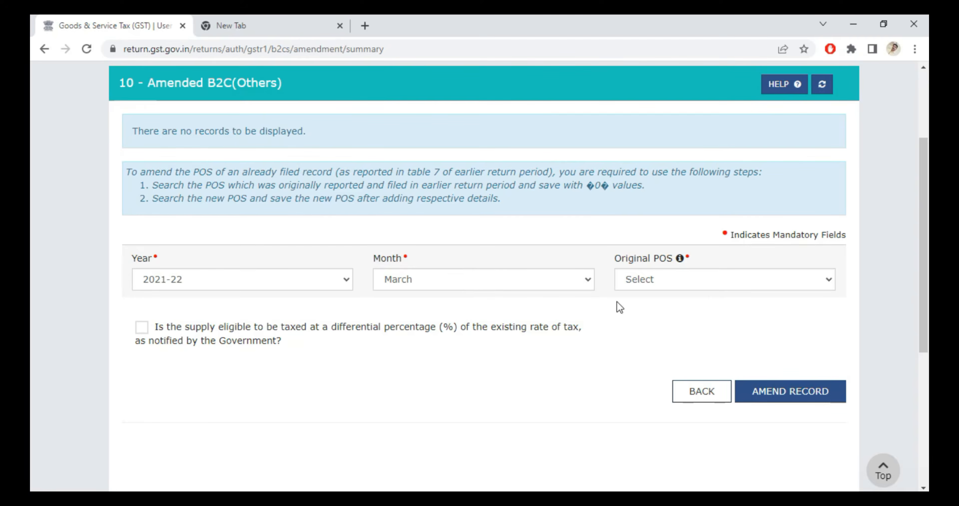
click(695, 279)
scroll(691, 228, down, 5)
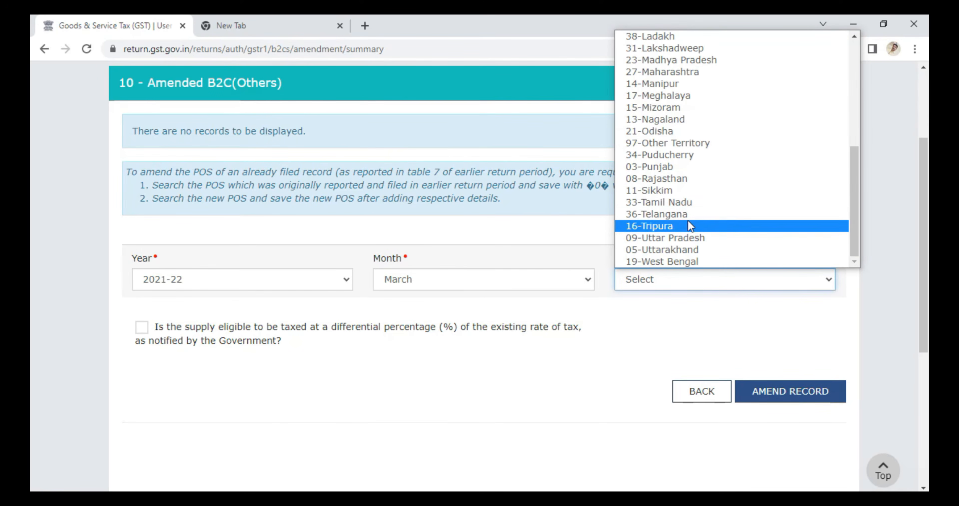
click(670, 203)
click(790, 395)
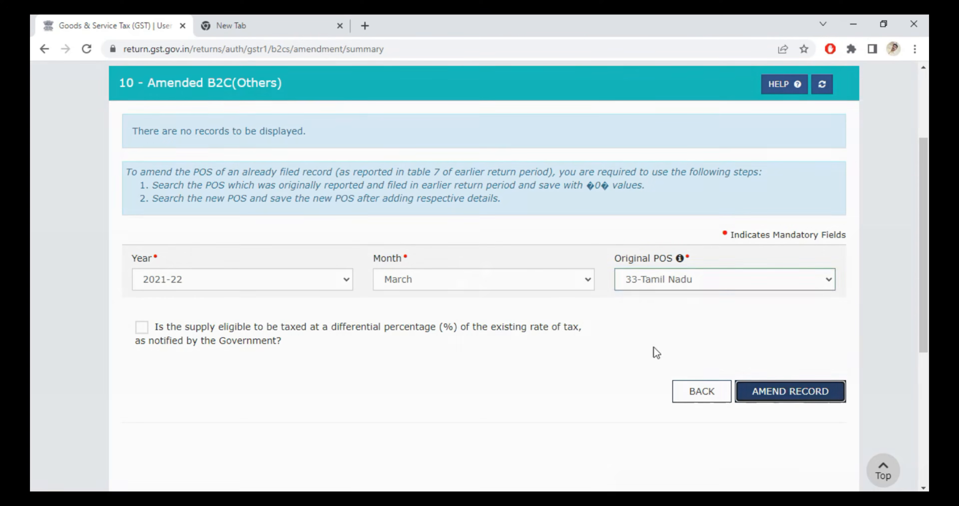
Examine the B2CSA amendment details and rate-wise item values, and return to the GSTR-1 tables without saving.
scroll(443, 292, down, 4)
scroll(443, 292, down, 3)
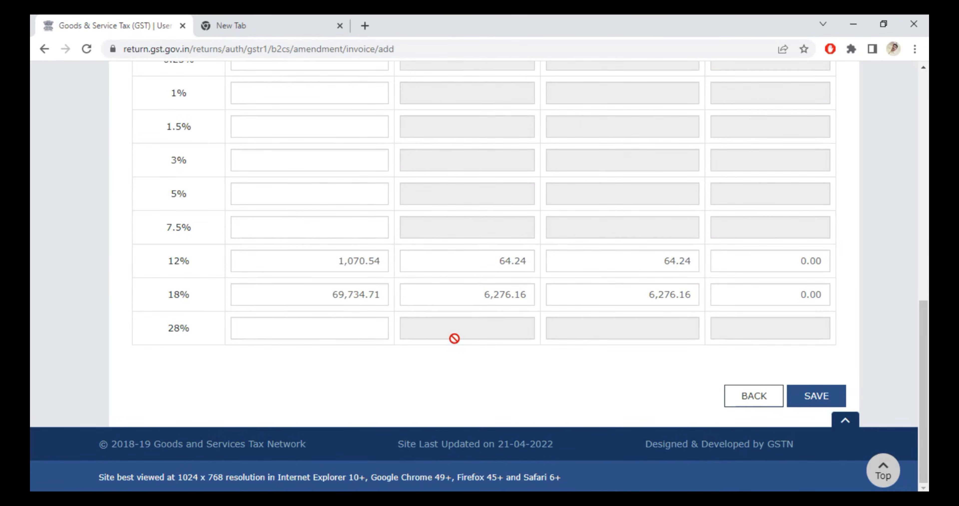
scroll(455, 338, up, 8)
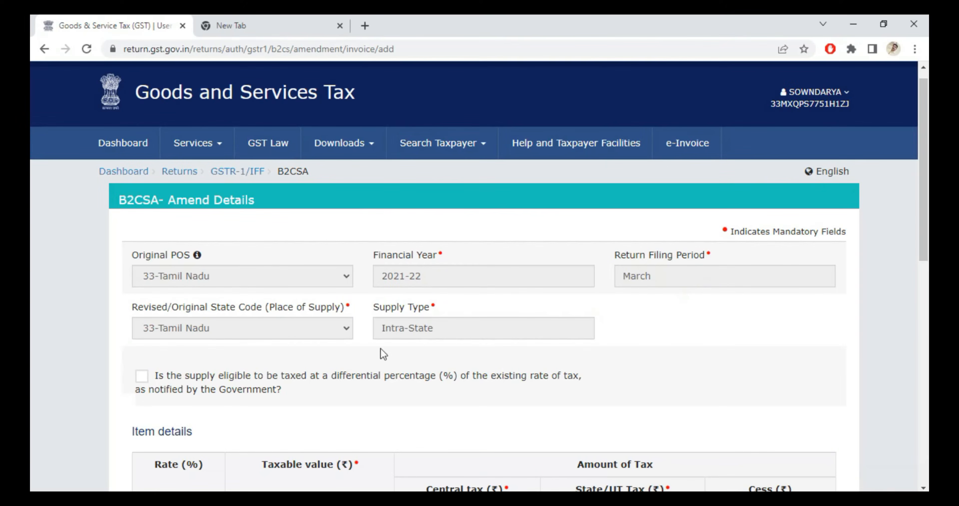
scroll(382, 354, down, 8)
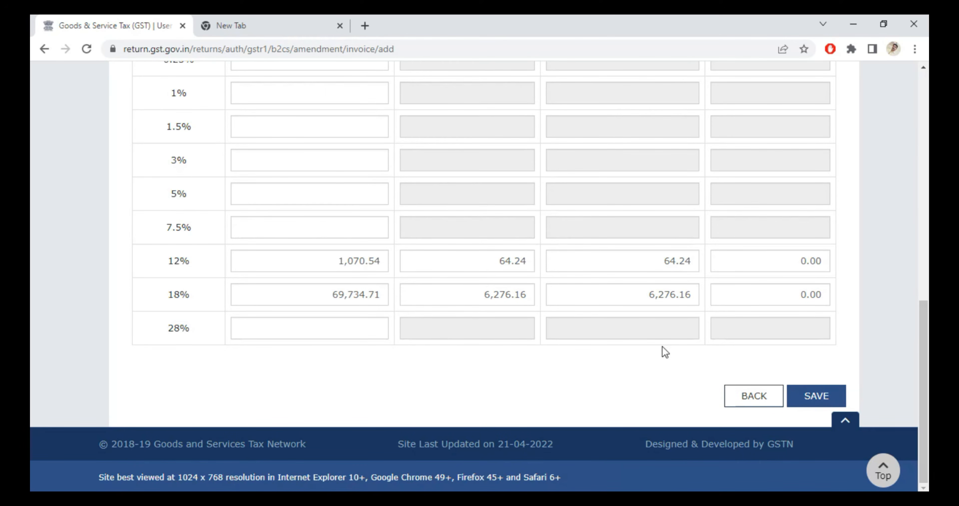
click(749, 397)
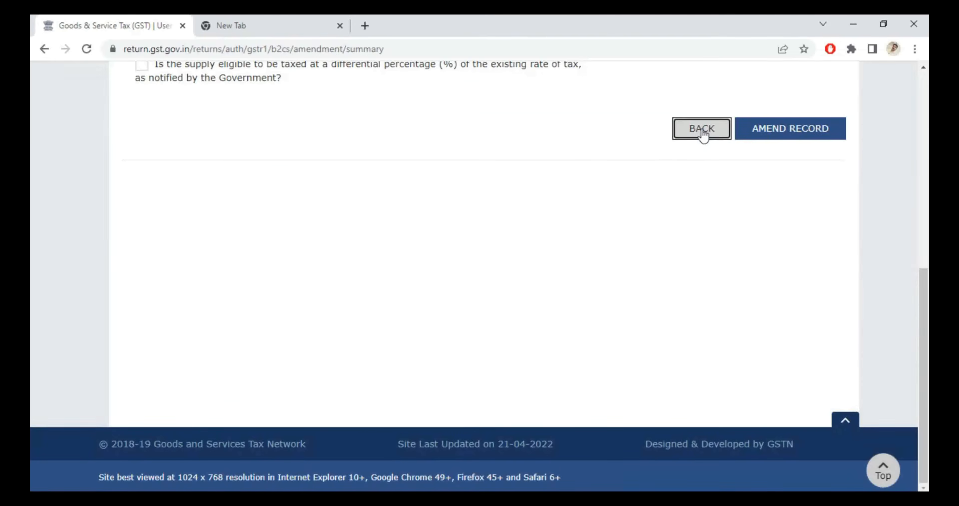
click(702, 130)
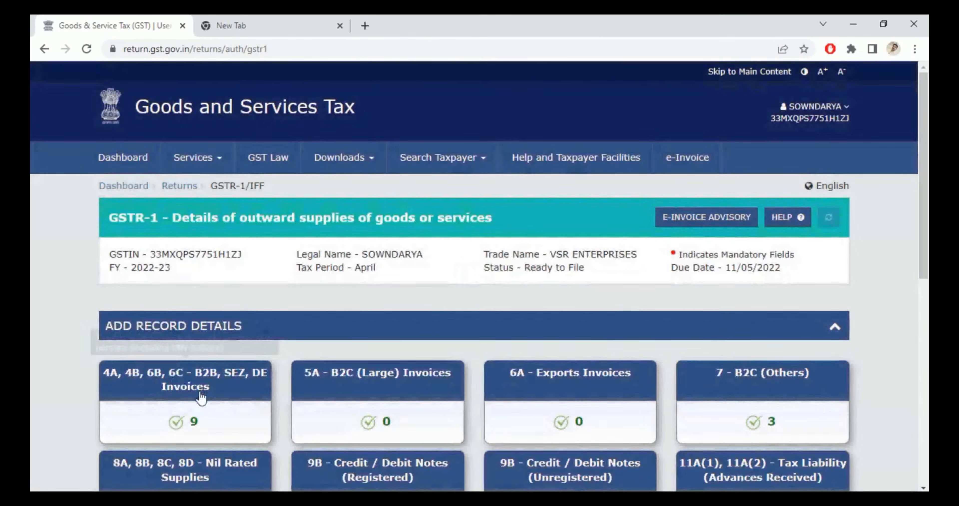
Look over the GSTR-1 record tables, and expand Amend Record Details briefly before collapsing it again.
scroll(175, 387, down, 3)
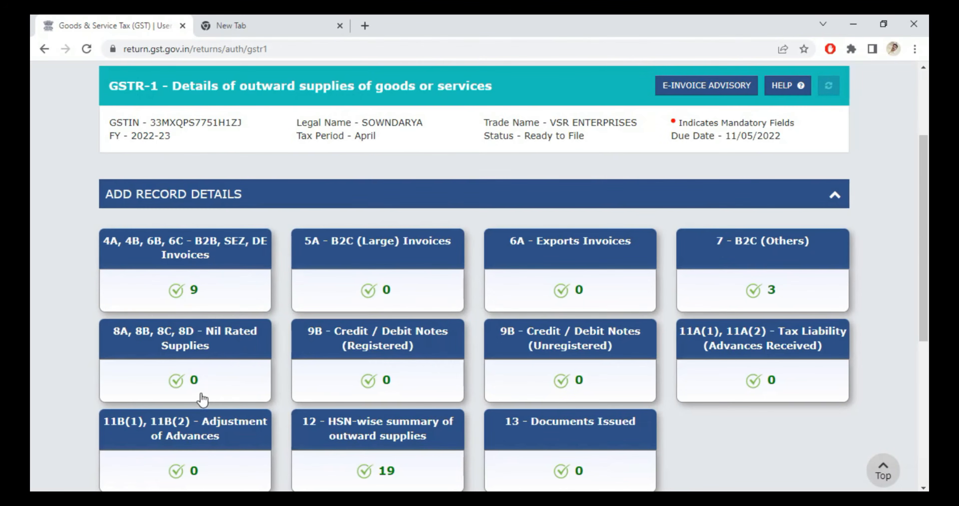
scroll(238, 318, down, 3)
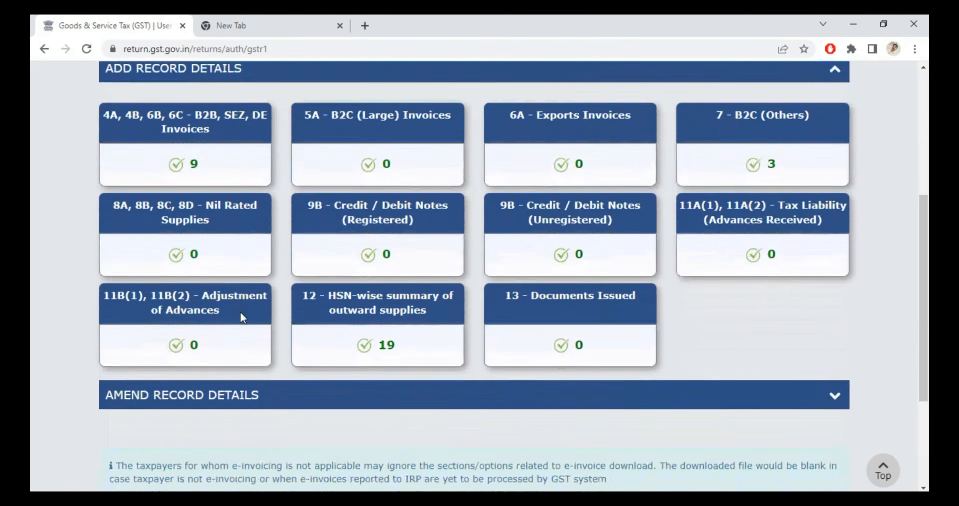
scroll(721, 326, down, 4)
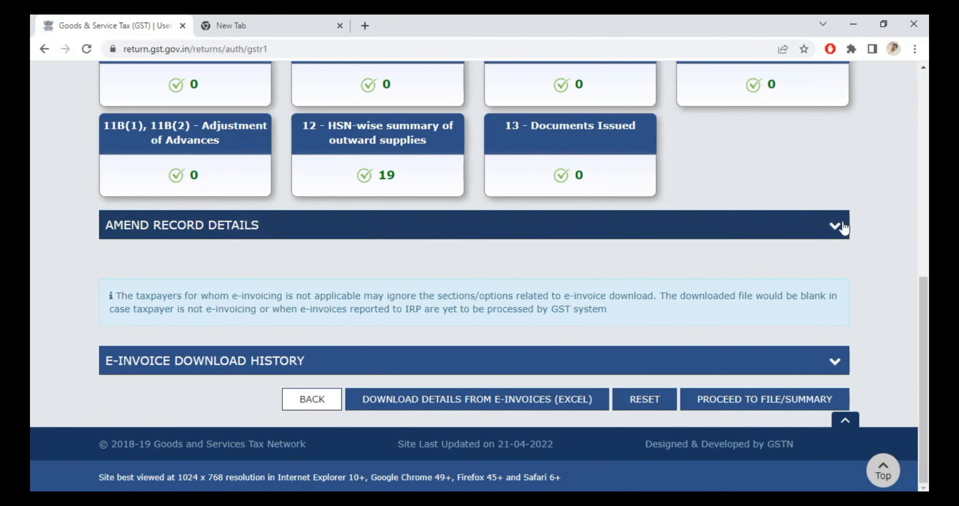
click(835, 227)
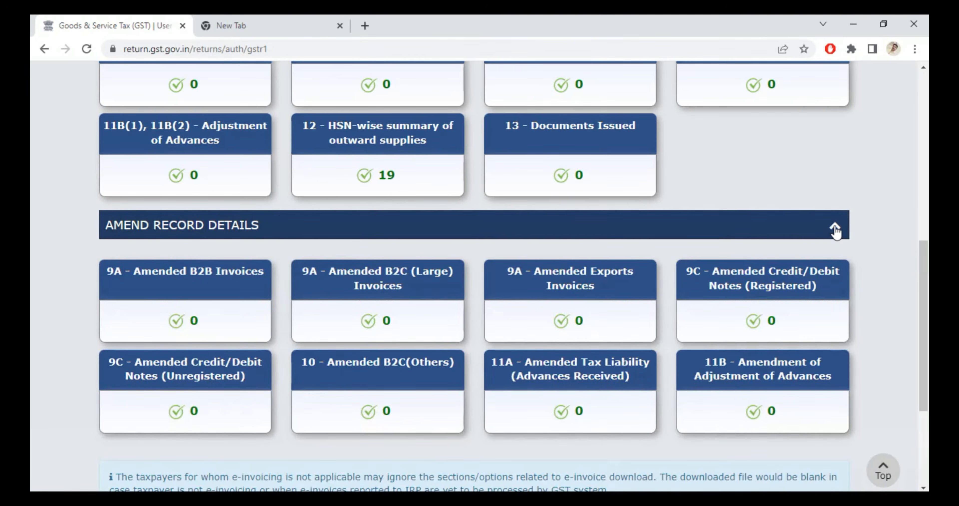
click(836, 227)
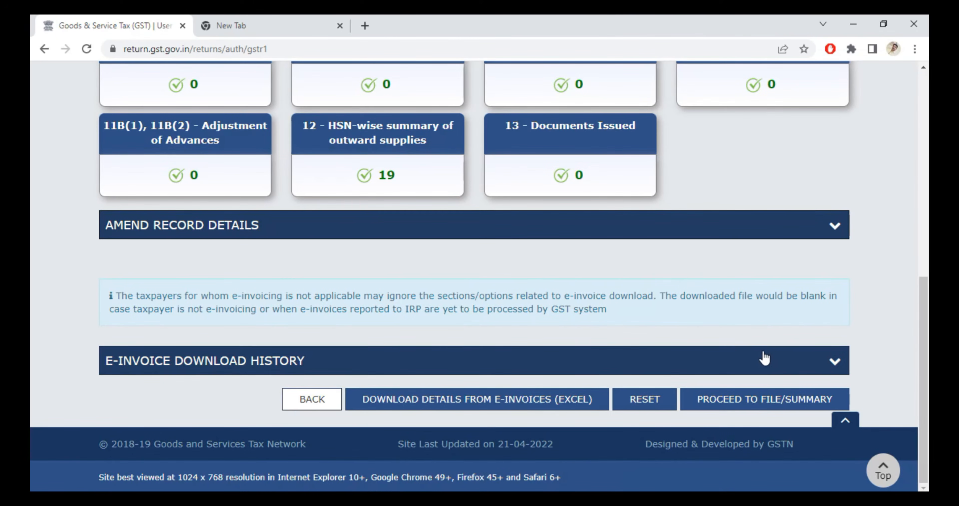
Check the E-Invoice Download History section for files and collapse it again.
click(835, 360)
scroll(563, 284, down, 6)
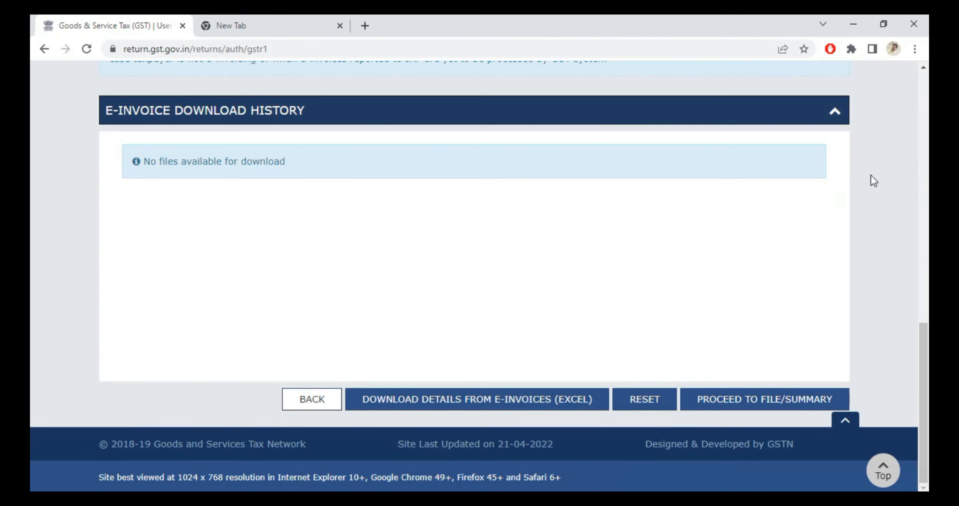
click(836, 114)
scroll(546, 287, up, 10)
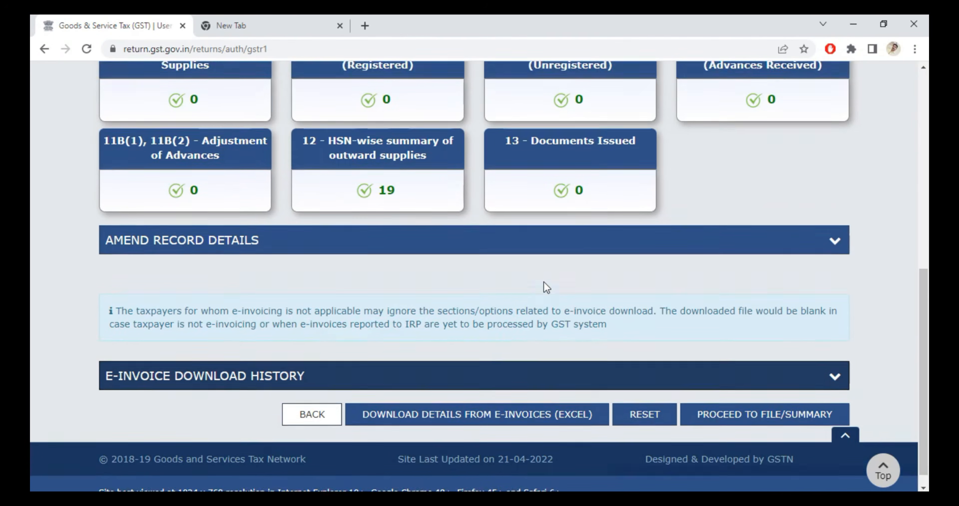
Proceed from the GSTR-1 record tables to the return's file/summary page.
scroll(235, 222, down, 4)
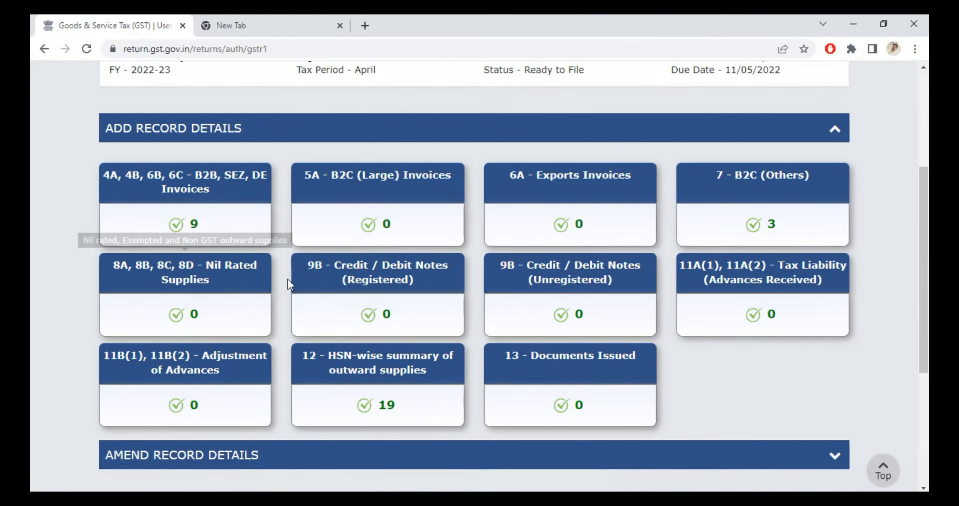
scroll(595, 281, down, 5)
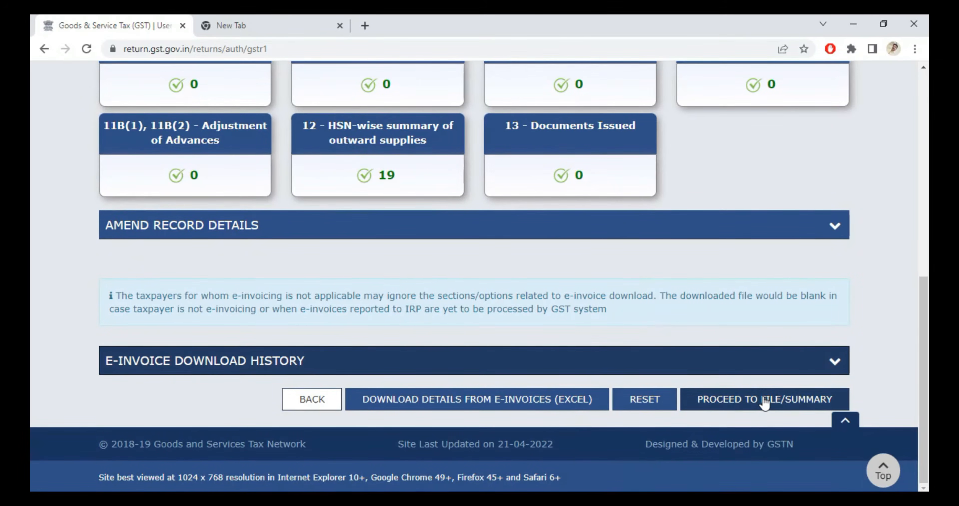
click(764, 400)
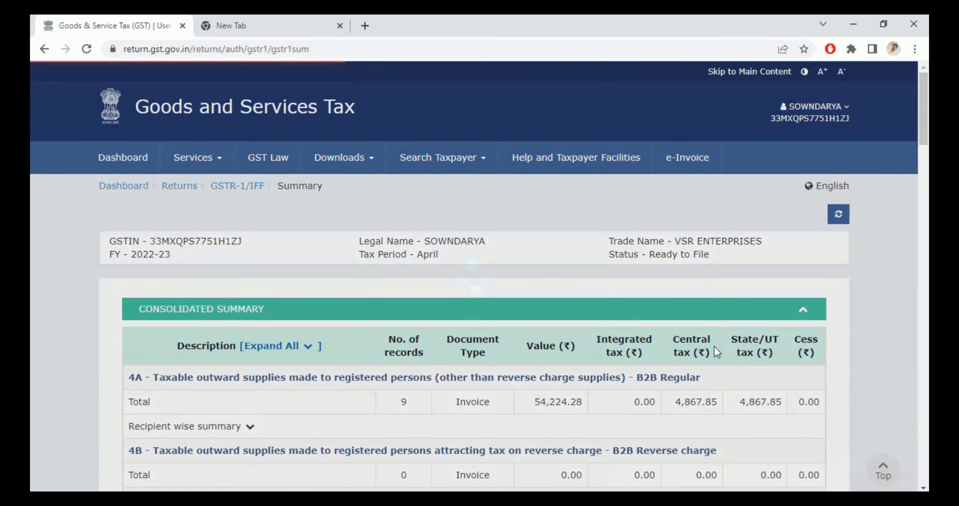
Skim the whole consolidated summary and return to its beginning.
scroll(691, 326, down, 9)
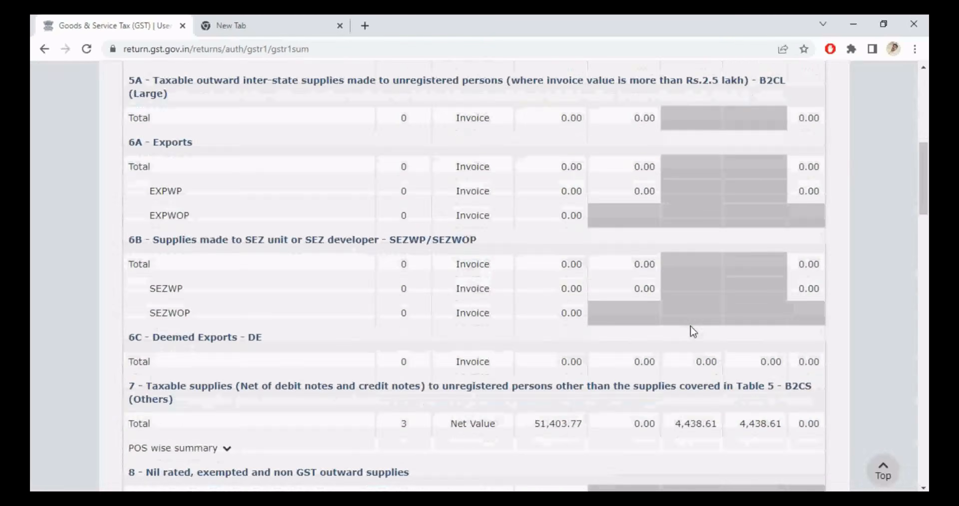
scroll(690, 324, down, 11)
scroll(690, 325, up, 10)
scroll(690, 325, up, 9)
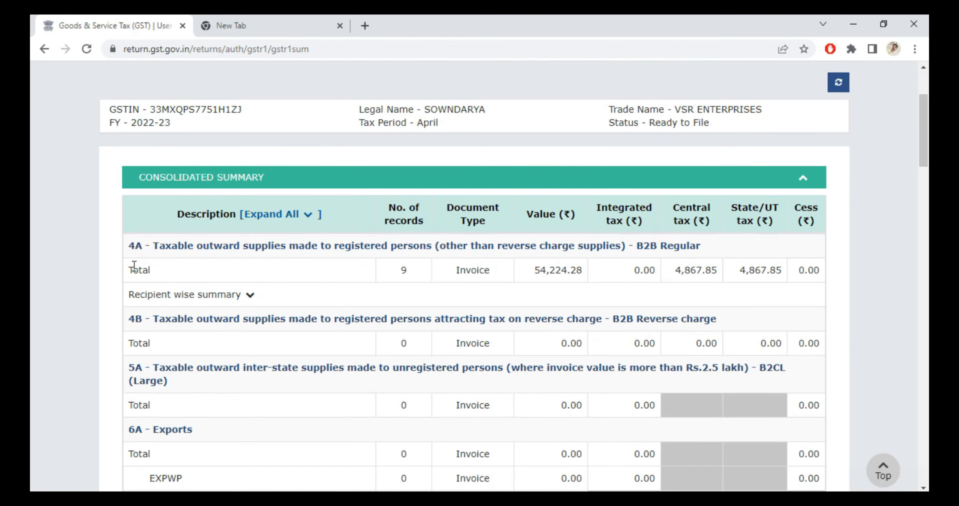
Examine the 4A B2B Regular record count, value and taxes, and the summary sections through table 7.
double_click(403, 268)
scroll(700, 282, down, 9)
scroll(647, 276, up, 3)
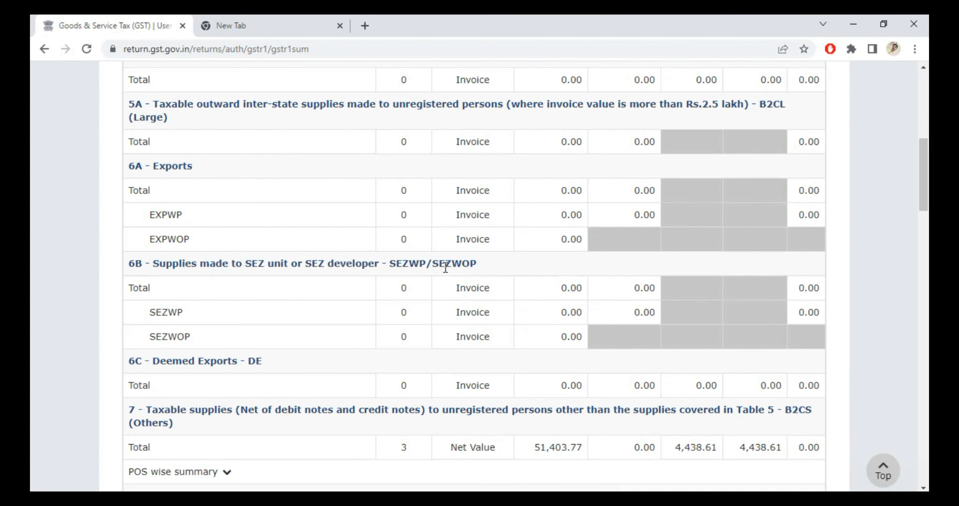
scroll(445, 268, up, 2)
scroll(324, 288, down, 6)
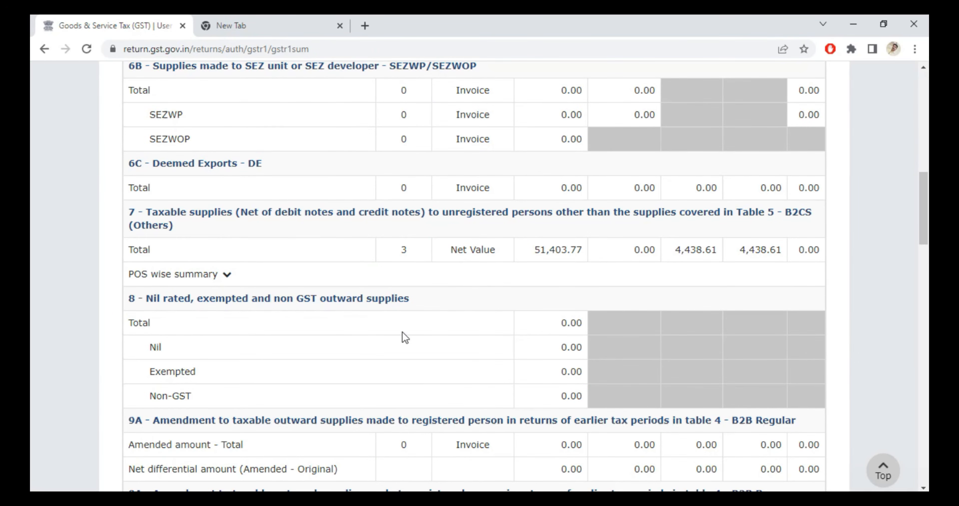
scroll(402, 332, up, 7)
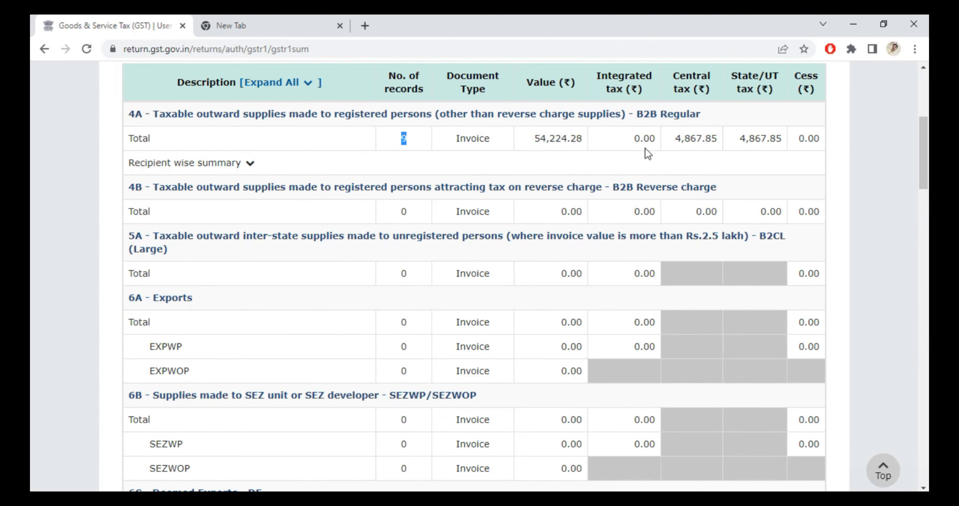
scroll(376, 223, down, 2)
scroll(376, 220, down, 3)
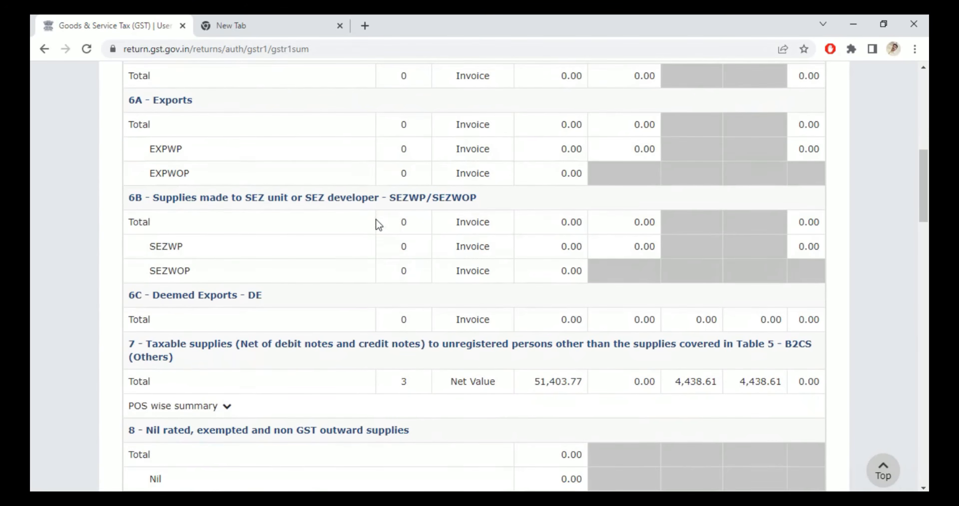
Compare the table 7 B2CS (Others) net value with the 4A B2B Regular value in the consolidated summary.
drag(535, 386, 593, 386)
scroll(596, 390, up, 9)
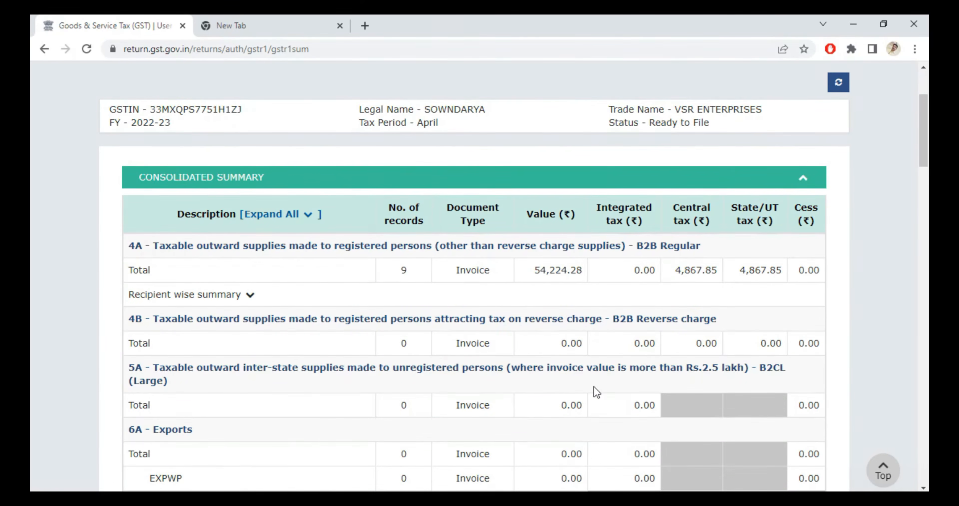
scroll(590, 373, down, 5)
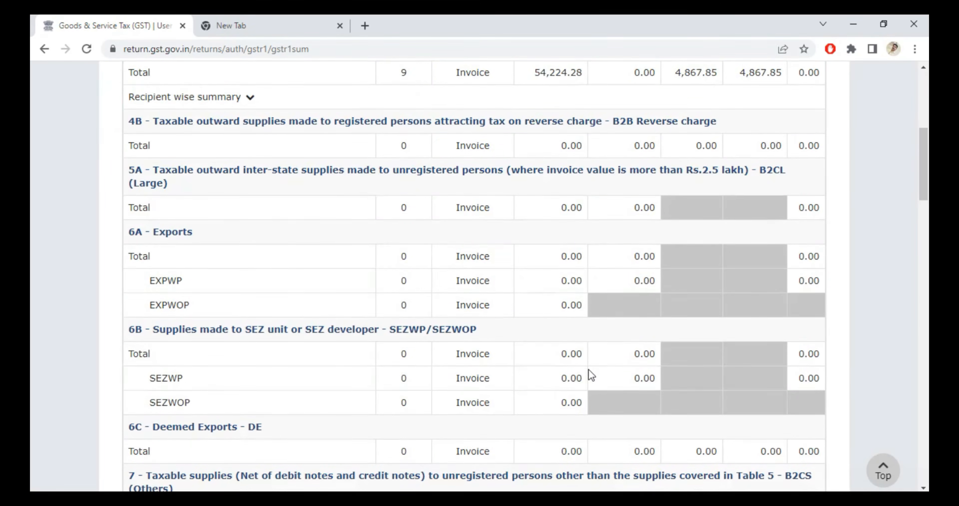
scroll(589, 370, down, 5)
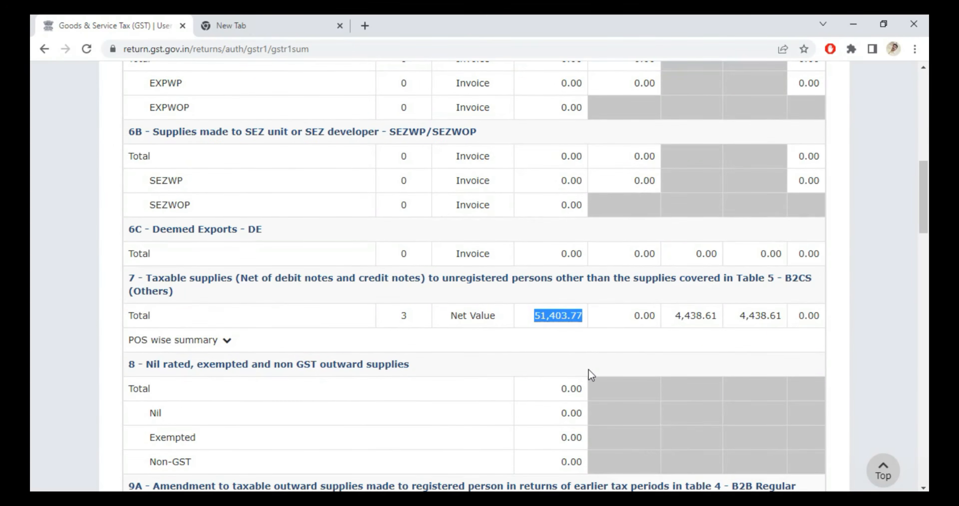
scroll(592, 374, up, 9)
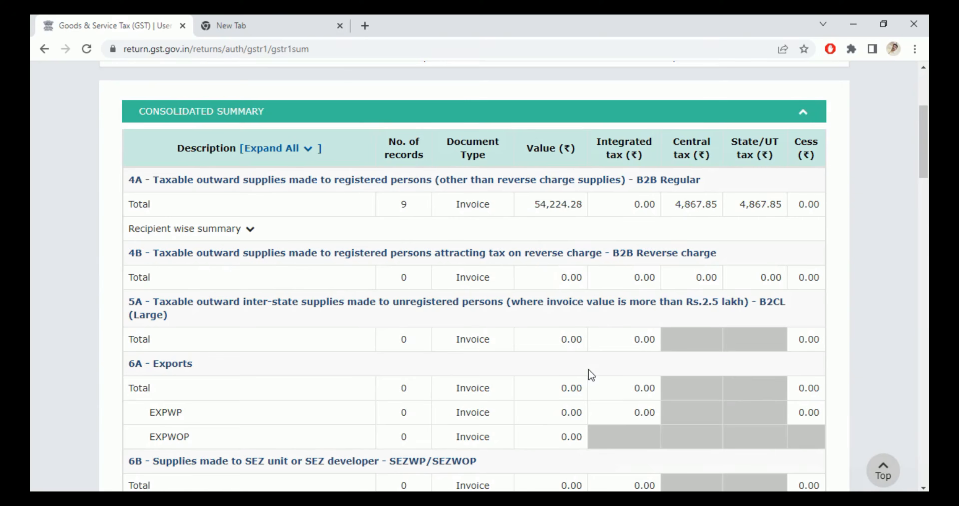
scroll(589, 369, down, 7)
scroll(589, 369, down, 5)
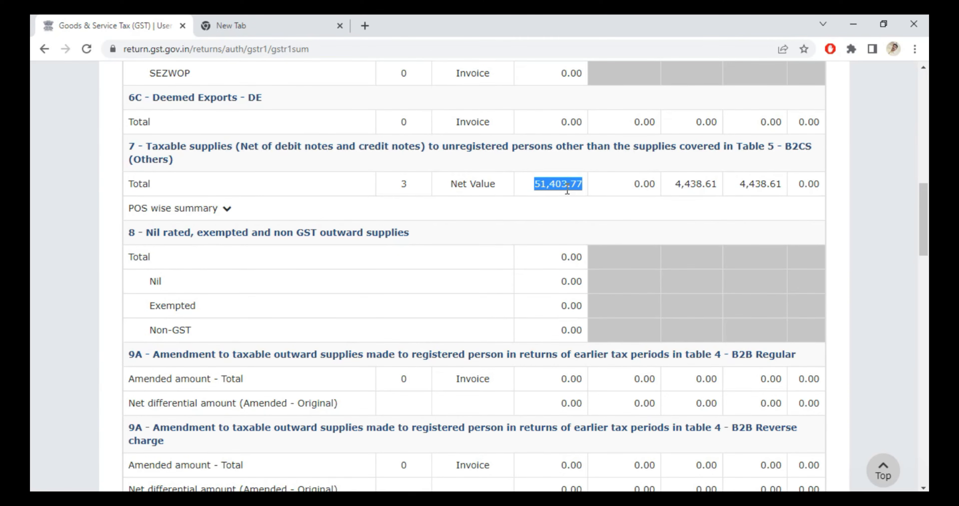
click(588, 199)
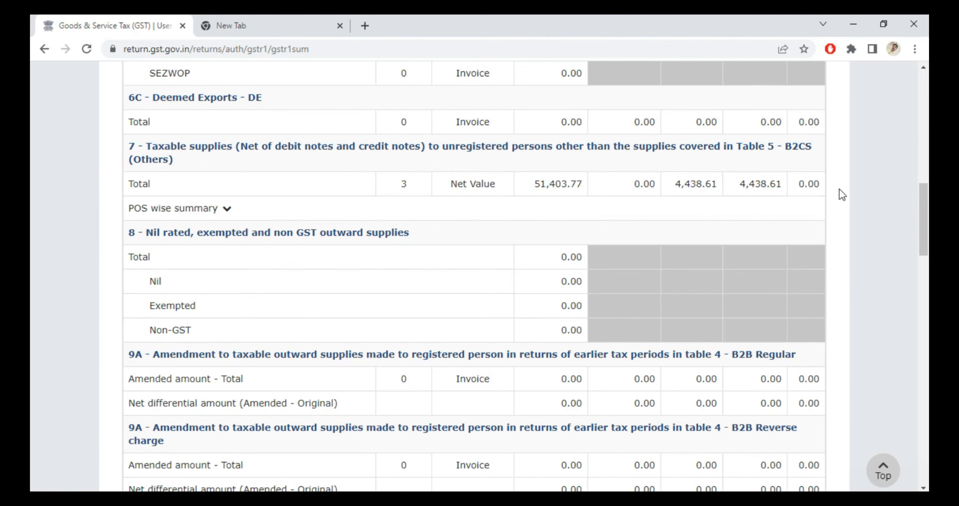
drag(535, 183, 589, 184)
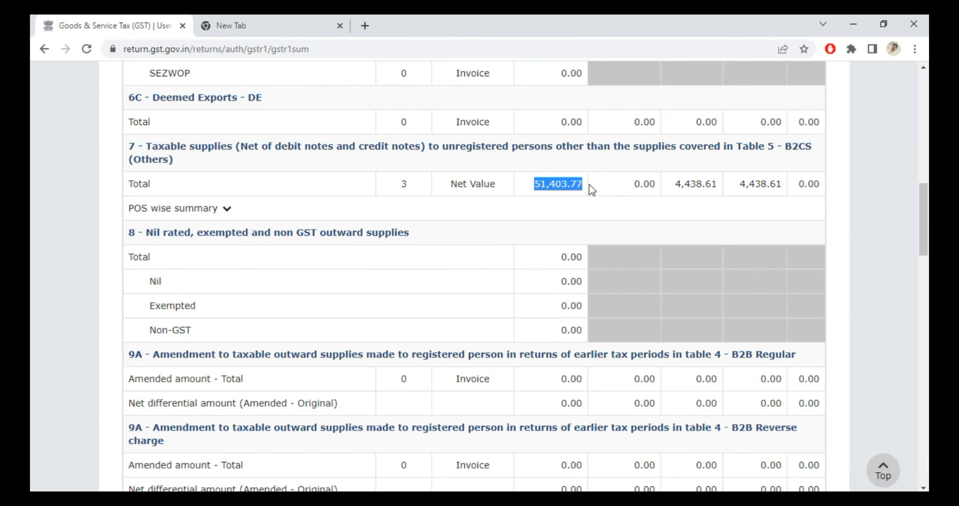
scroll(603, 232, up, 10)
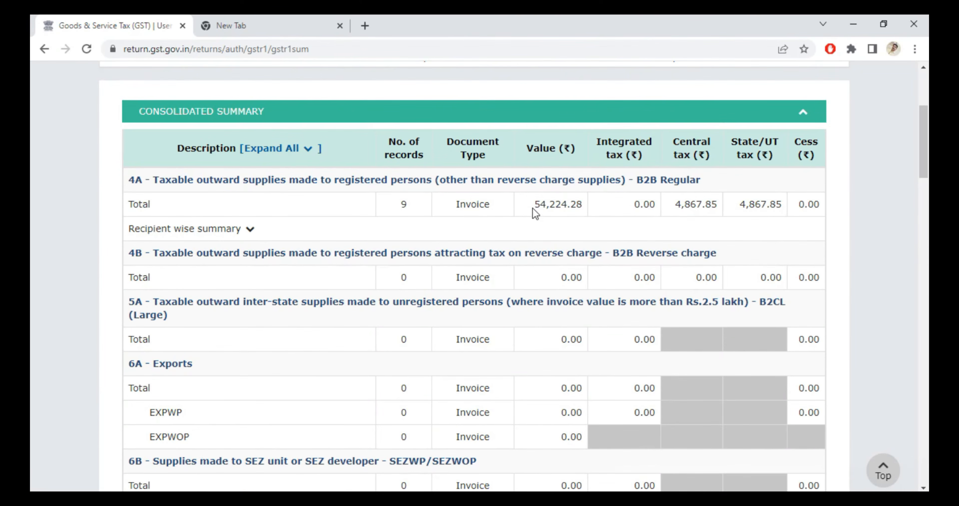
Examine the consolidated summary from the 4A B2B Regular value through the amendment sections to the Total Liability value.
drag(533, 209, 581, 204)
scroll(595, 243, down, 15)
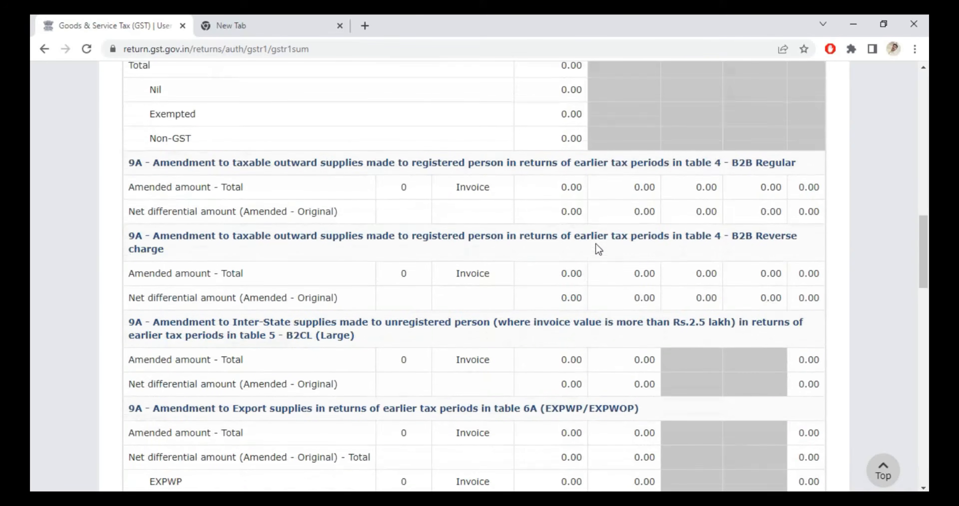
scroll(596, 245, down, 10)
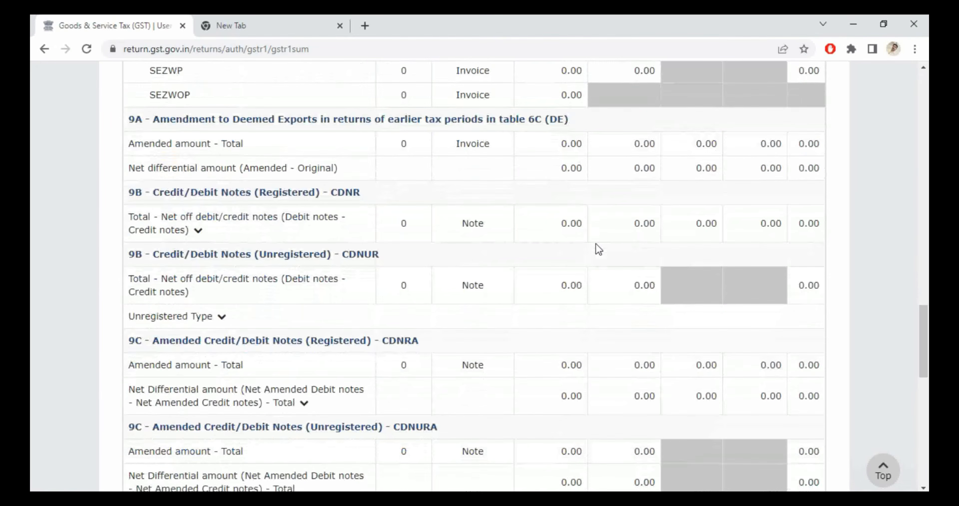
scroll(596, 243, down, 8)
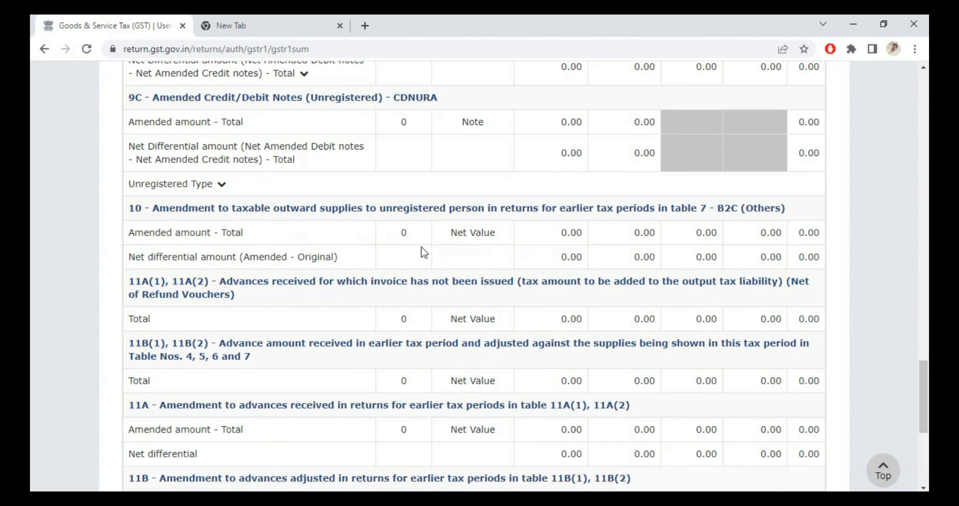
scroll(433, 248, down, 8)
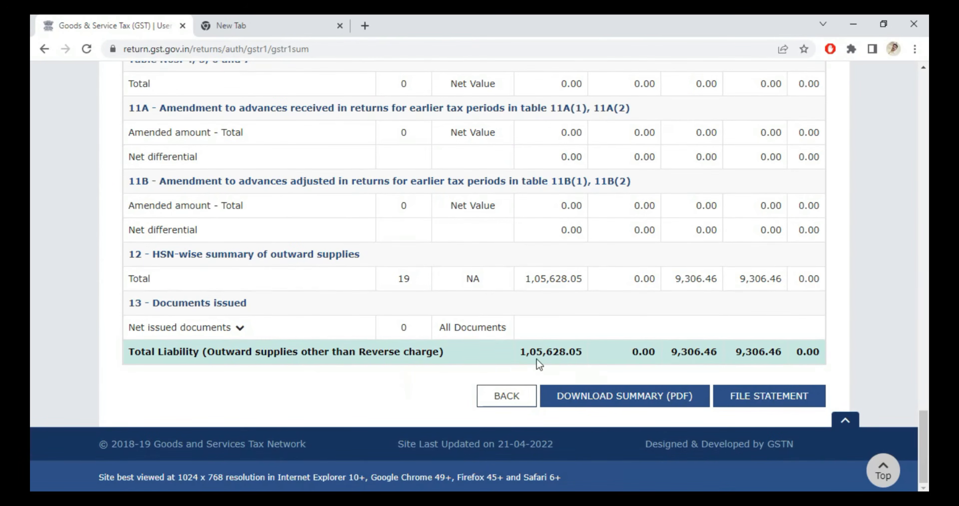
drag(523, 353, 597, 356)
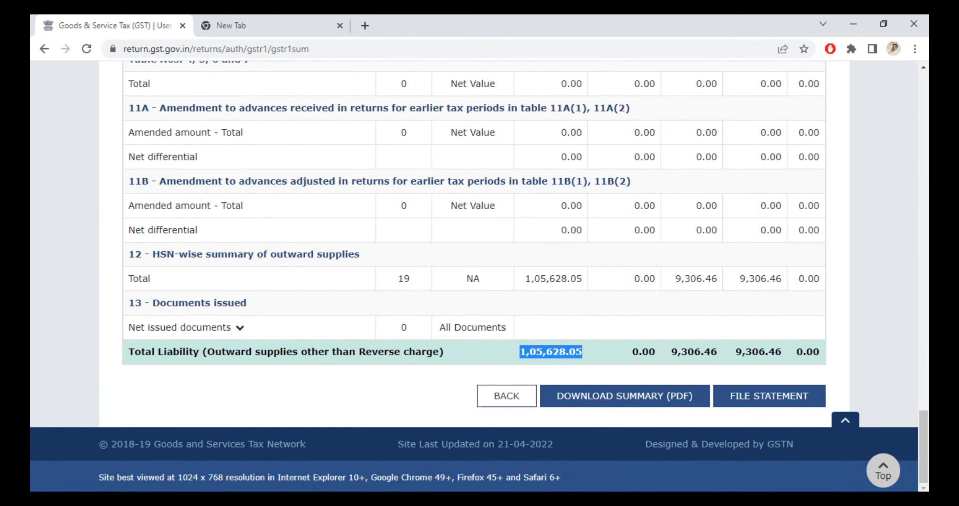
Switch to TallyPrime, compare its GSTR-1 totals with the portal's total liability, and return to the GST portal.
key(alt+Tab)
drag(594, 313, 512, 86)
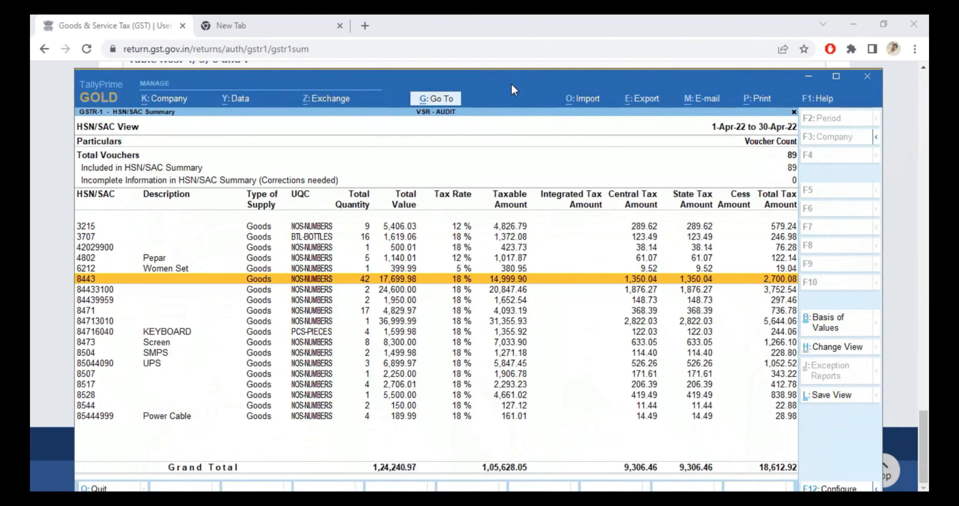
key(Escape)
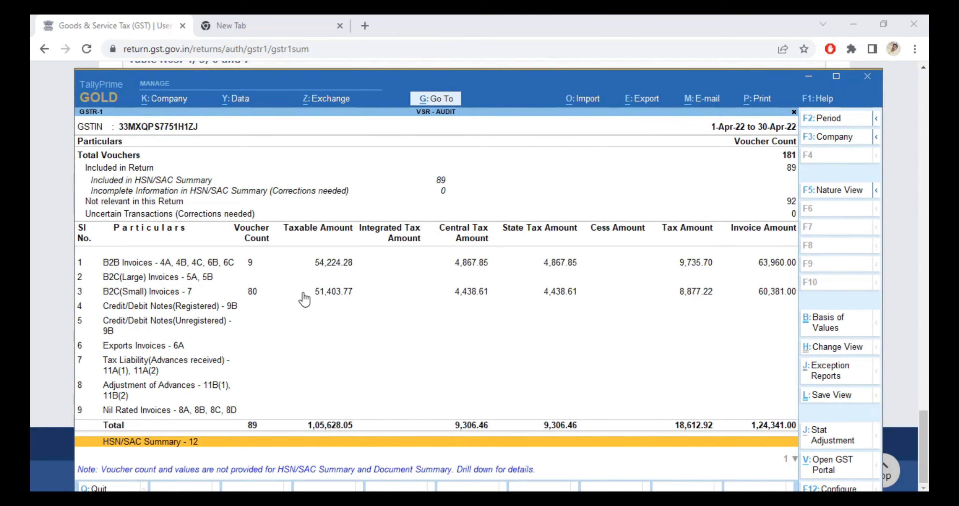
click(466, 32)
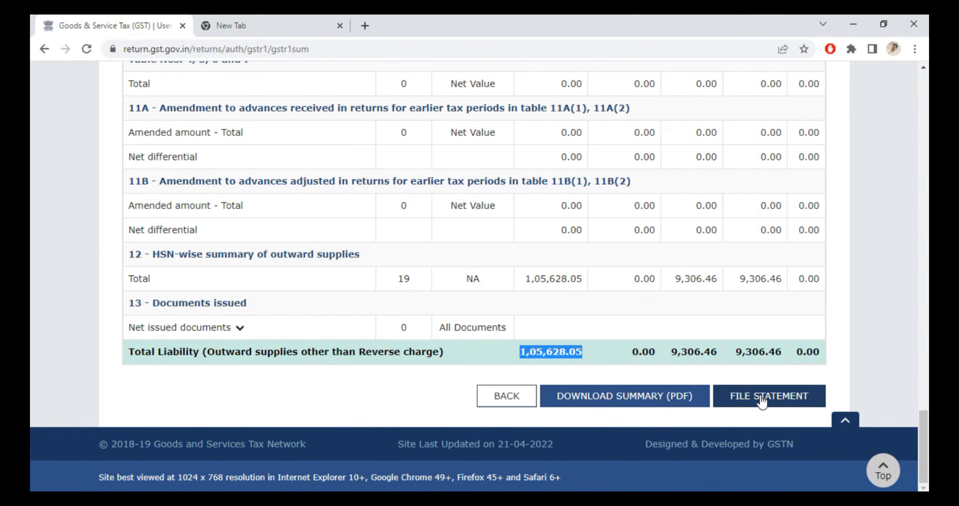
Download the GSTR-1 summary as a PDF into the JOB folder and open the file.
click(642, 398)
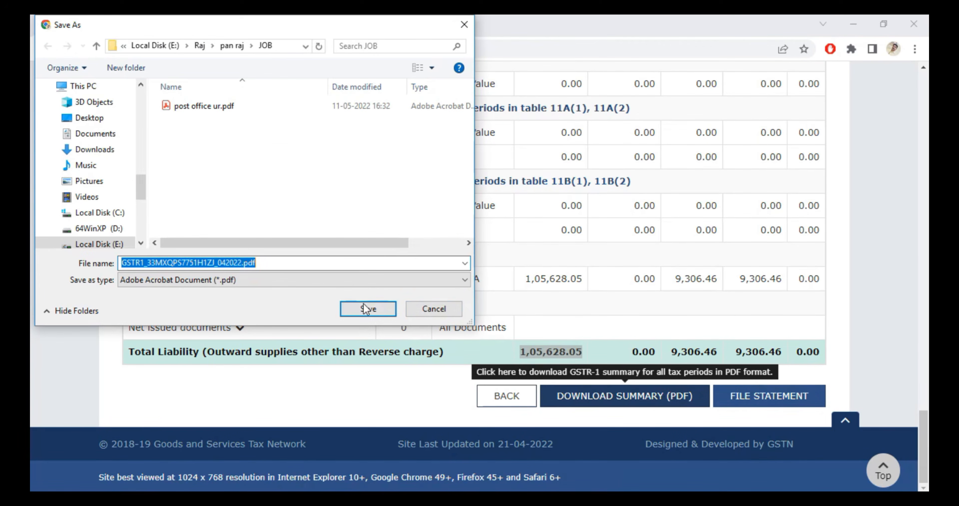
click(363, 309)
click(91, 476)
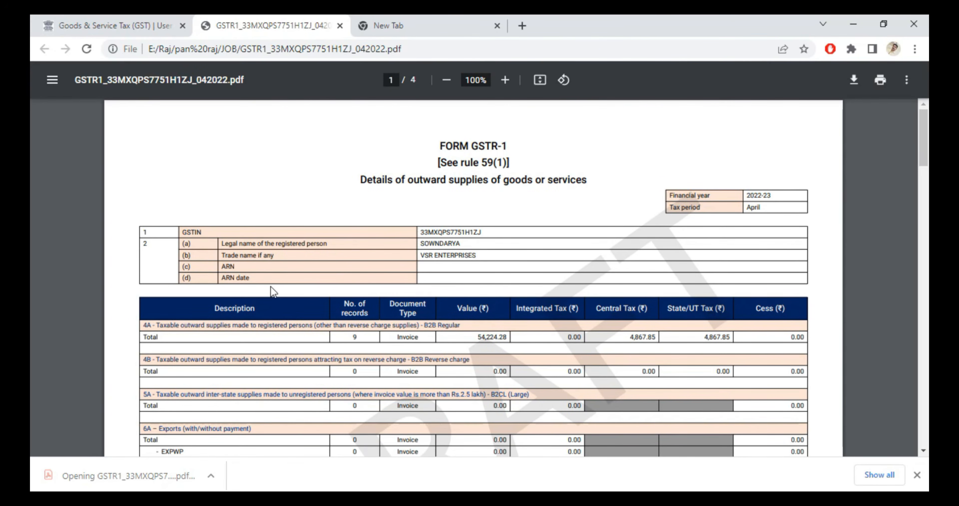
Review the draft PDF's first page, including the taxpayer details and the summary sections from 4A to 7.
scroll(426, 242, down, 5)
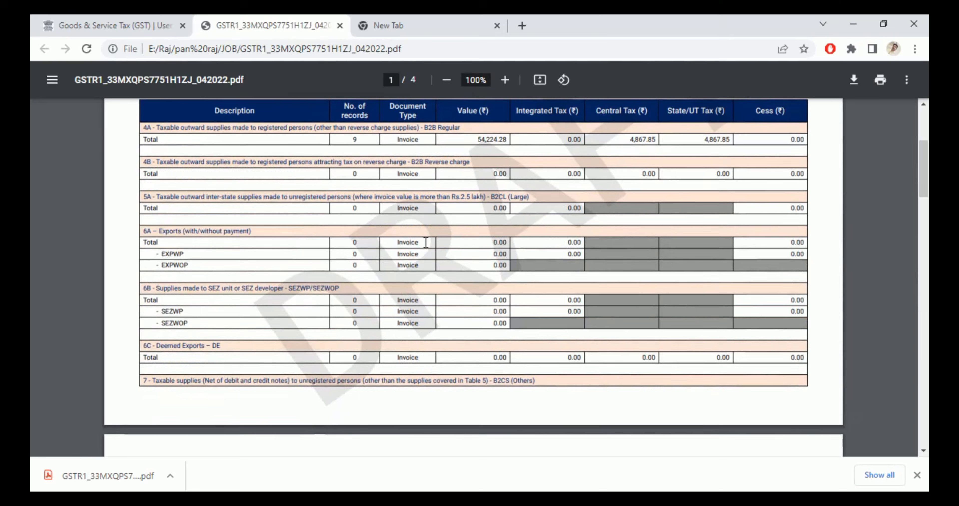
scroll(426, 242, up, 5)
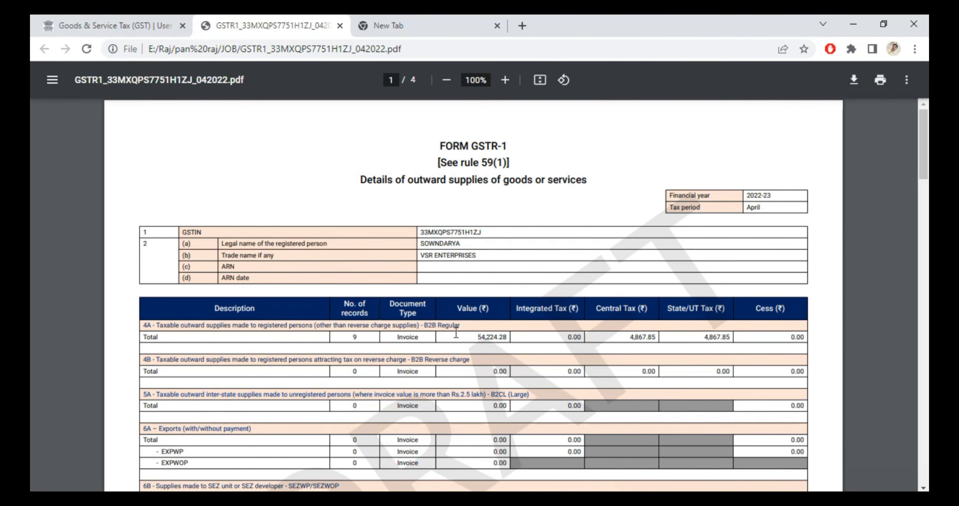
scroll(306, 264, down, 3)
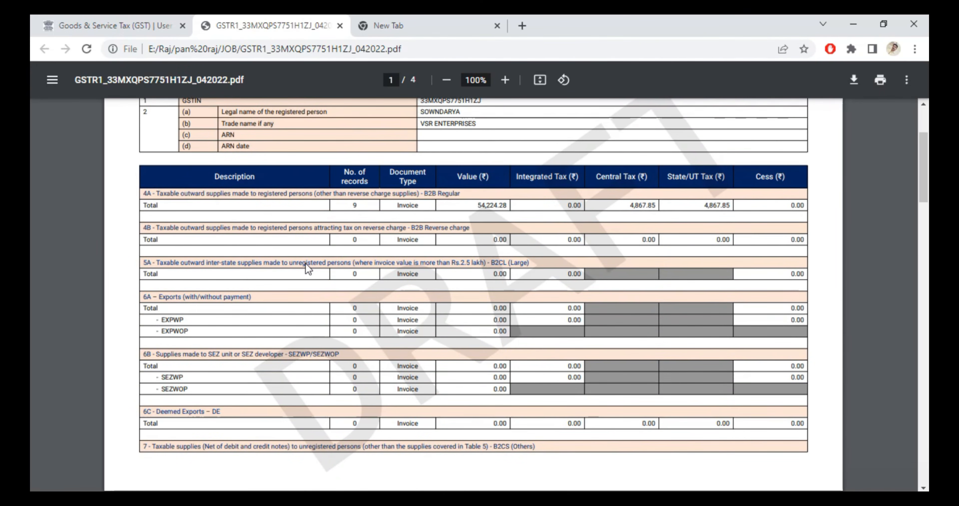
scroll(305, 262, up, 3)
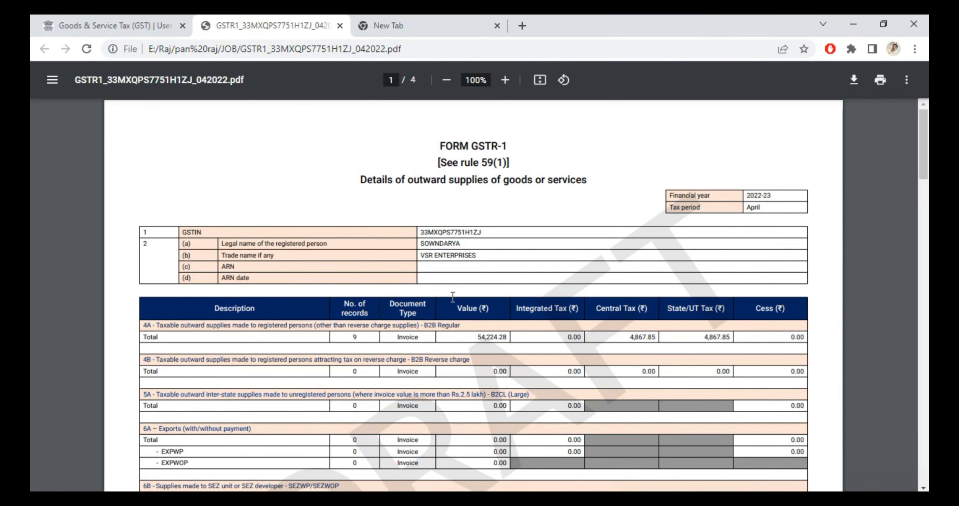
scroll(456, 297, down, 2)
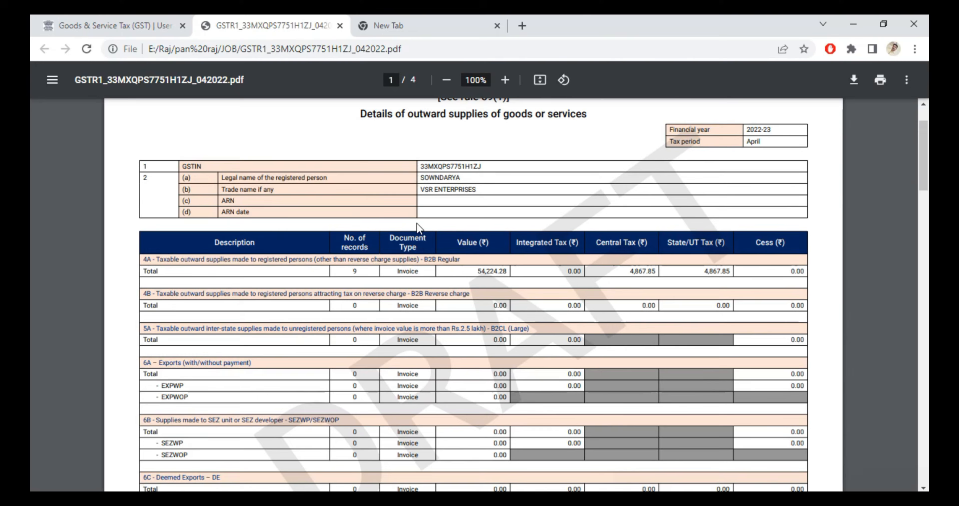
Check the remaining pages of the draft PDF down to the Total Liability row, and return to the portal's summary.
scroll(420, 311, down, 4)
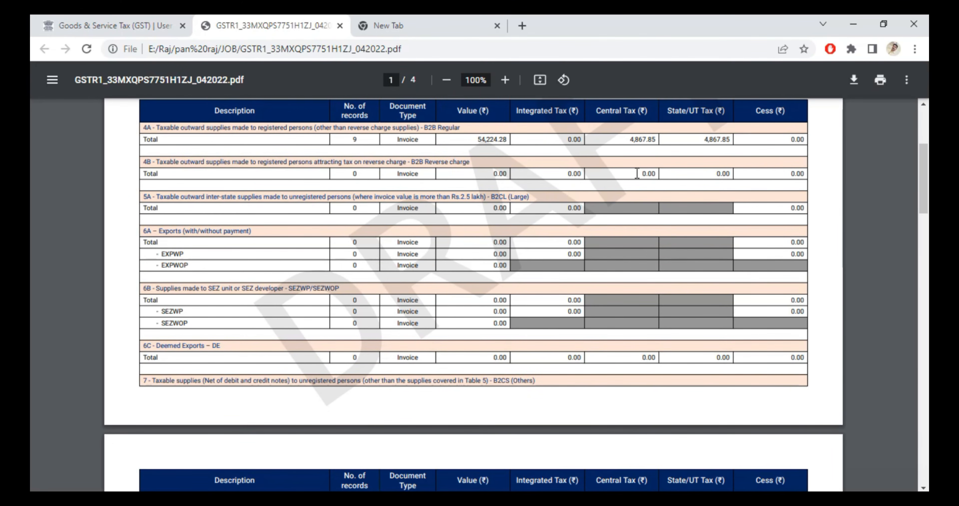
scroll(522, 373, down, 8)
scroll(521, 373, down, 20)
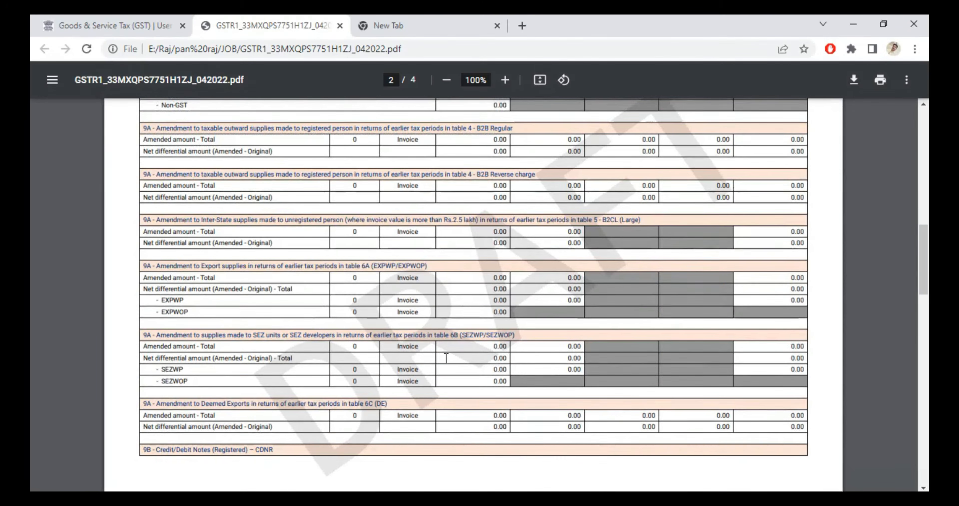
scroll(448, 359, down, 20)
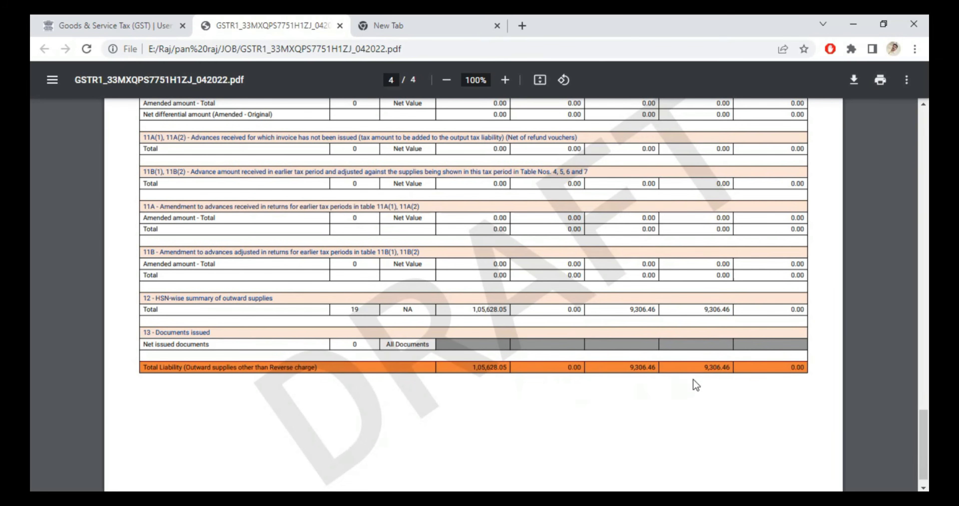
drag(505, 371, 515, 384)
click(540, 408)
key(ctrl+shift+Tab)
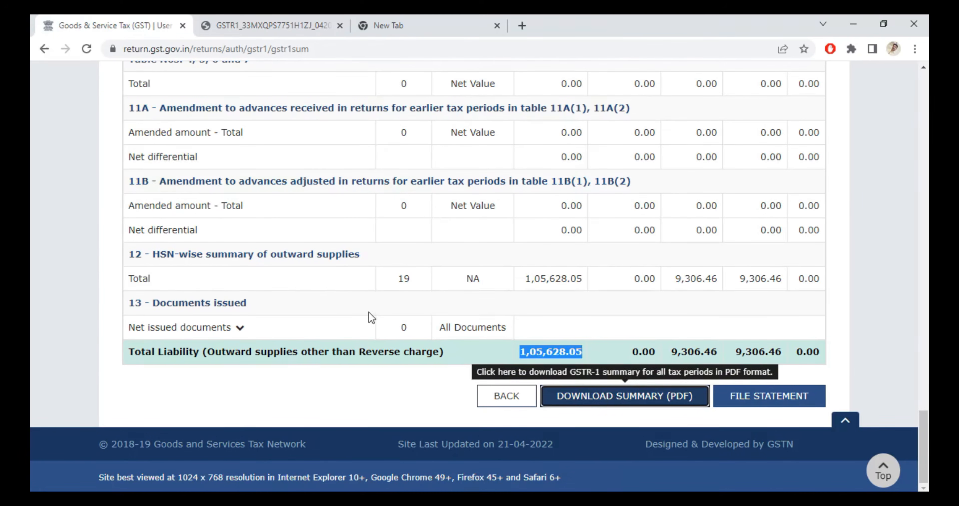
click(352, 403)
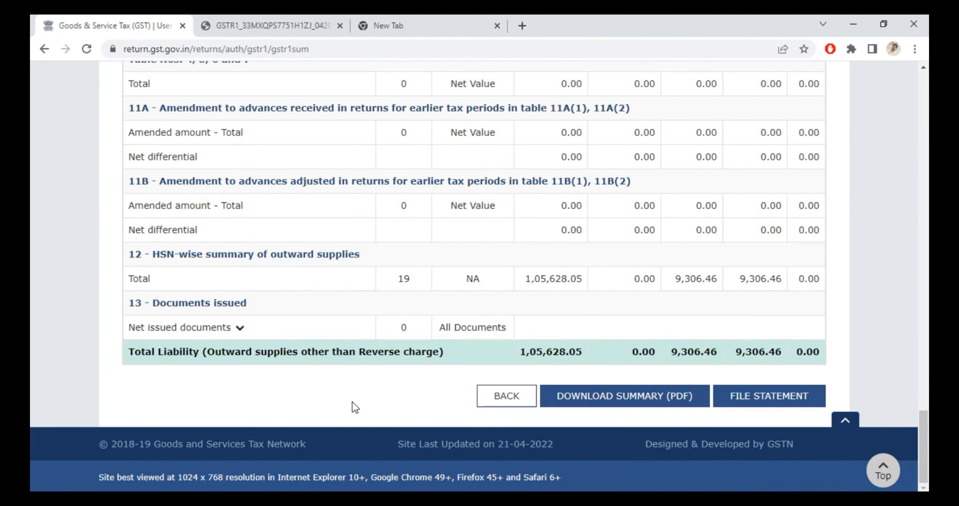
Proceed to file the statement, accept the declaration and select the authorised signatory.
click(749, 402)
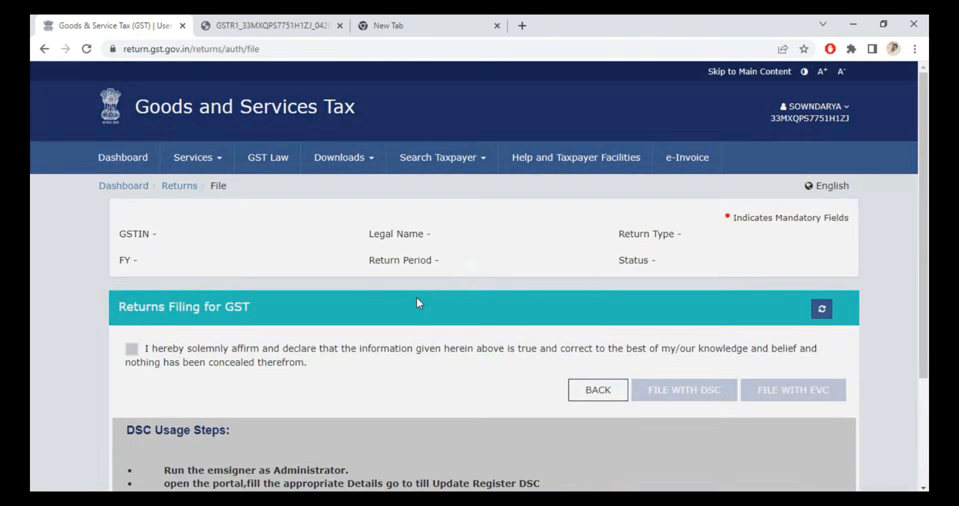
scroll(336, 290, down, 3)
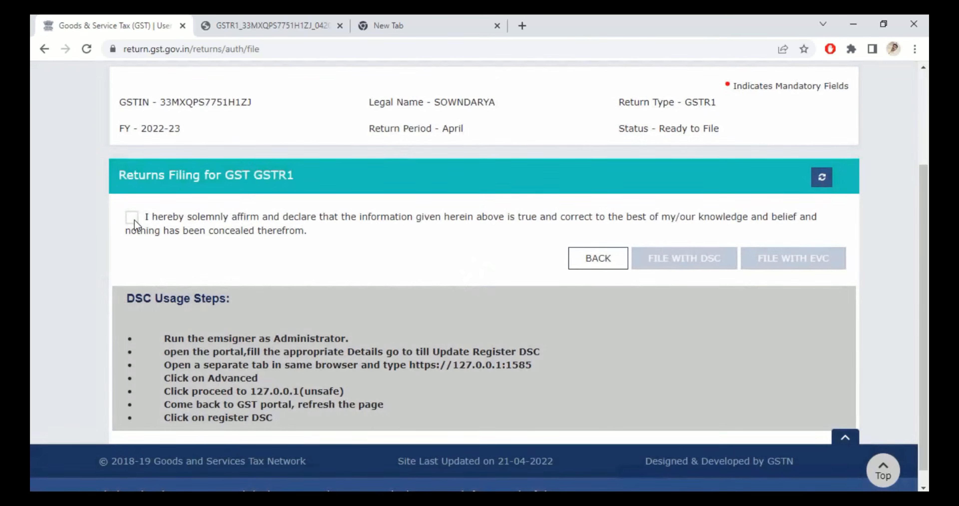
click(132, 218)
click(203, 273)
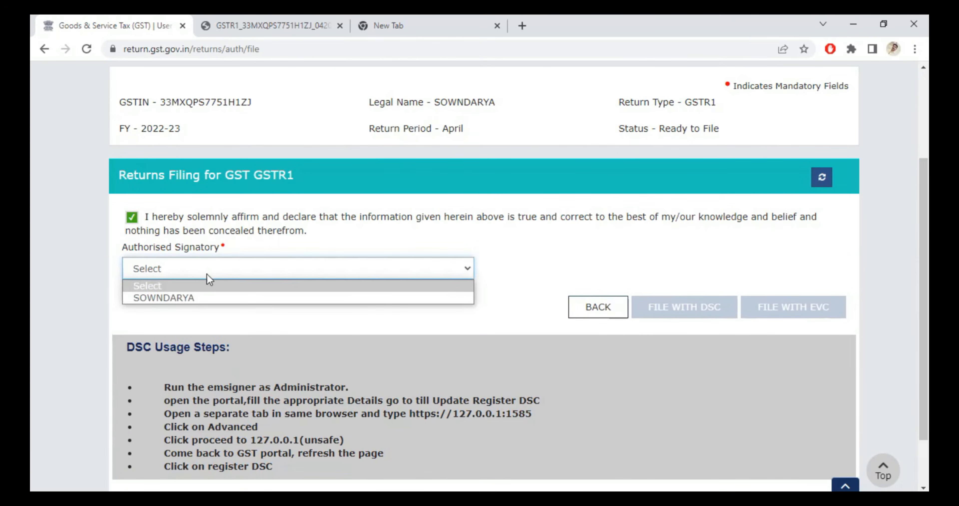
click(207, 298)
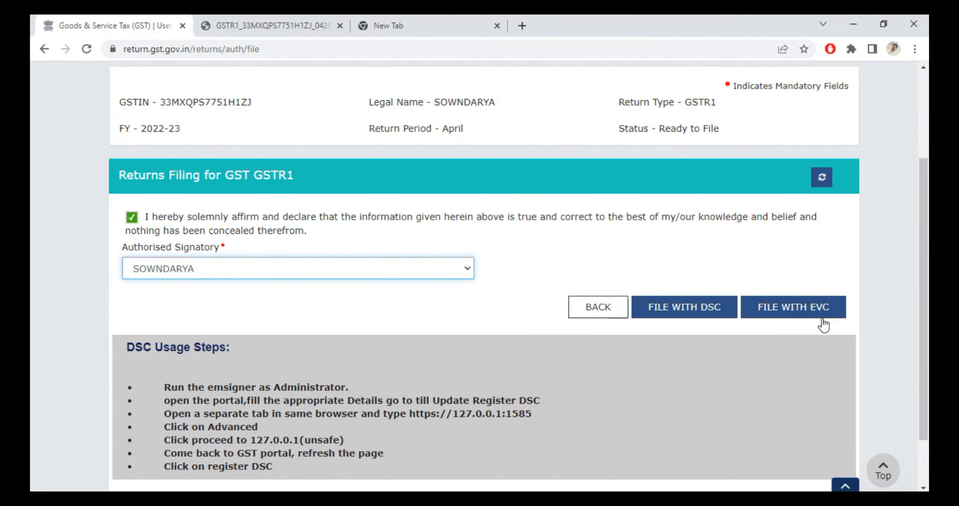
File the GSTR-1 with EVC by entering and verifying the one-time password, and decline saving the password in the browser.
click(816, 308)
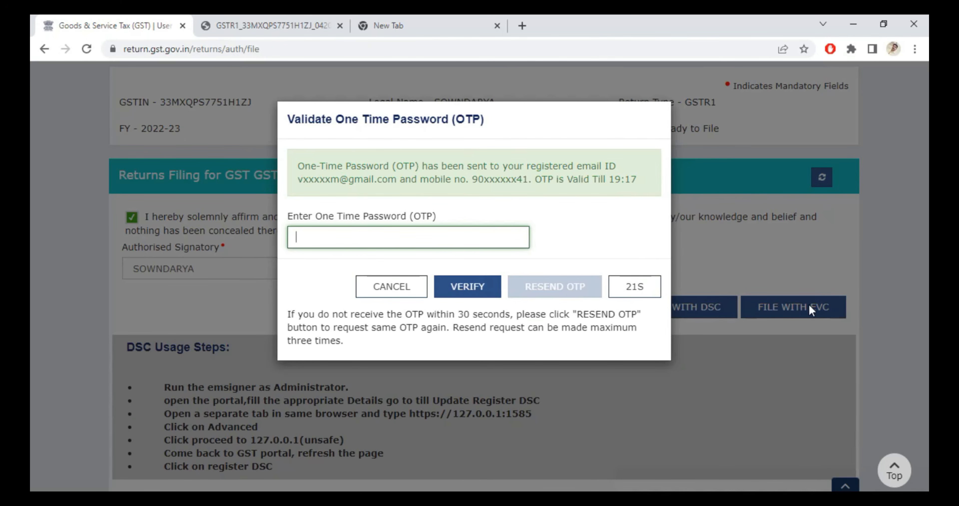
text(••••••)
key(BackSpace)
text(•)
click(468, 286)
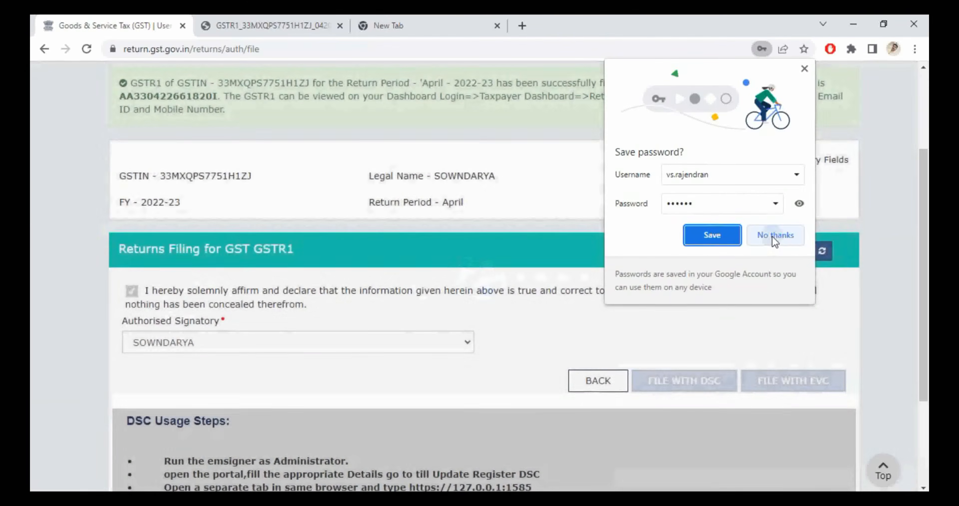
click(773, 236)
scroll(584, 362, up, 4)
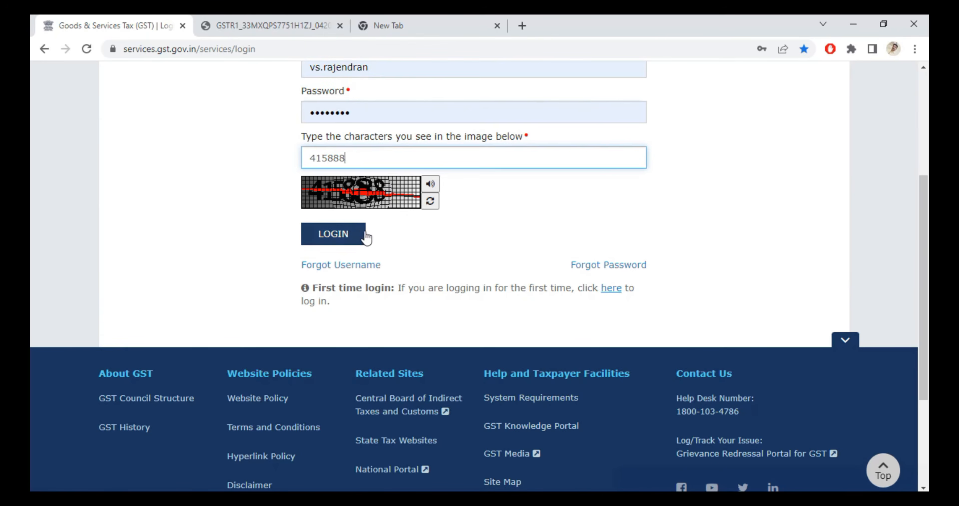
Log back in to the portal, postpone Aadhaar authentication, and check April 2022's GSTR-1 filing date and GSTR-3B due date.
click(359, 235)
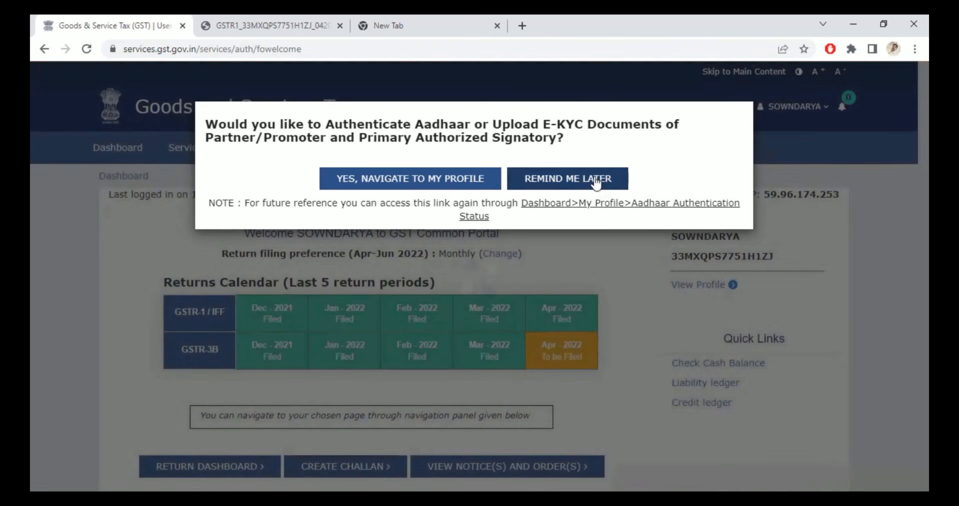
click(595, 179)
mouse_move(581, 324)
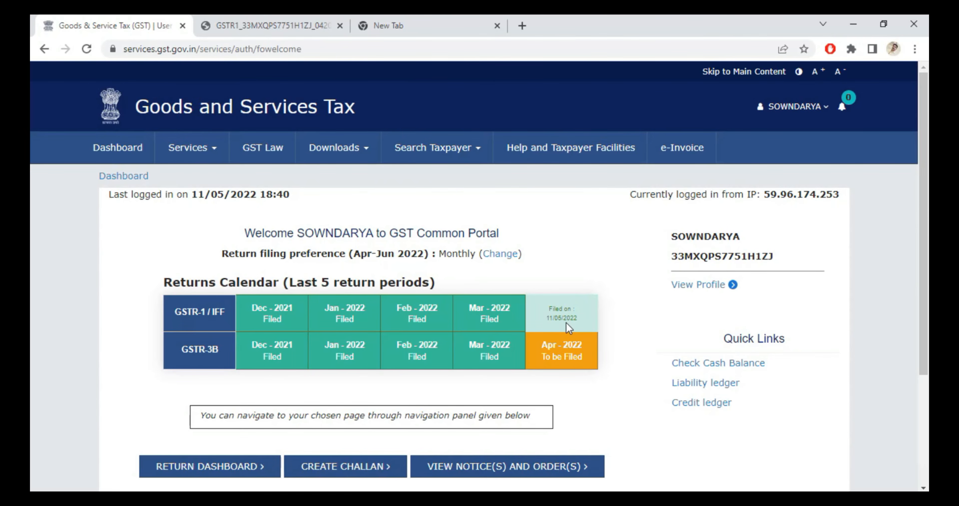
mouse_move(567, 364)
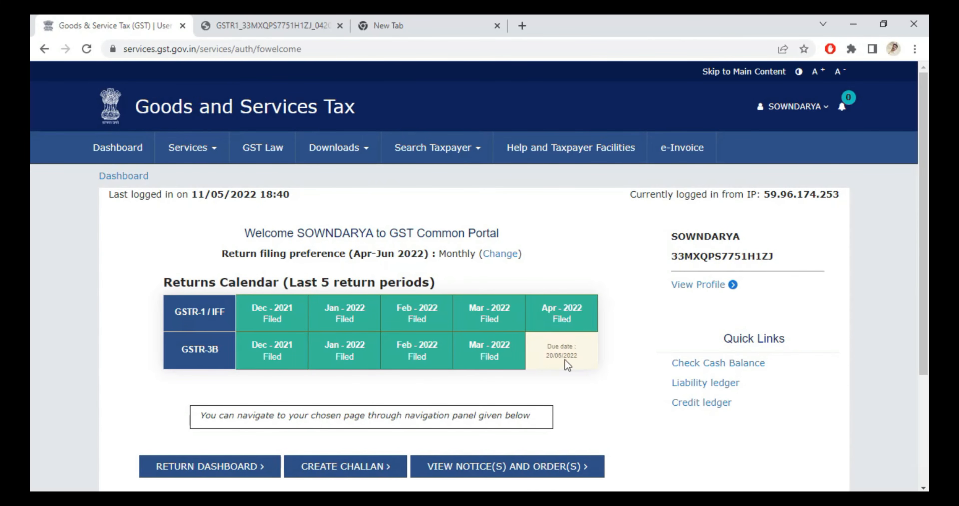